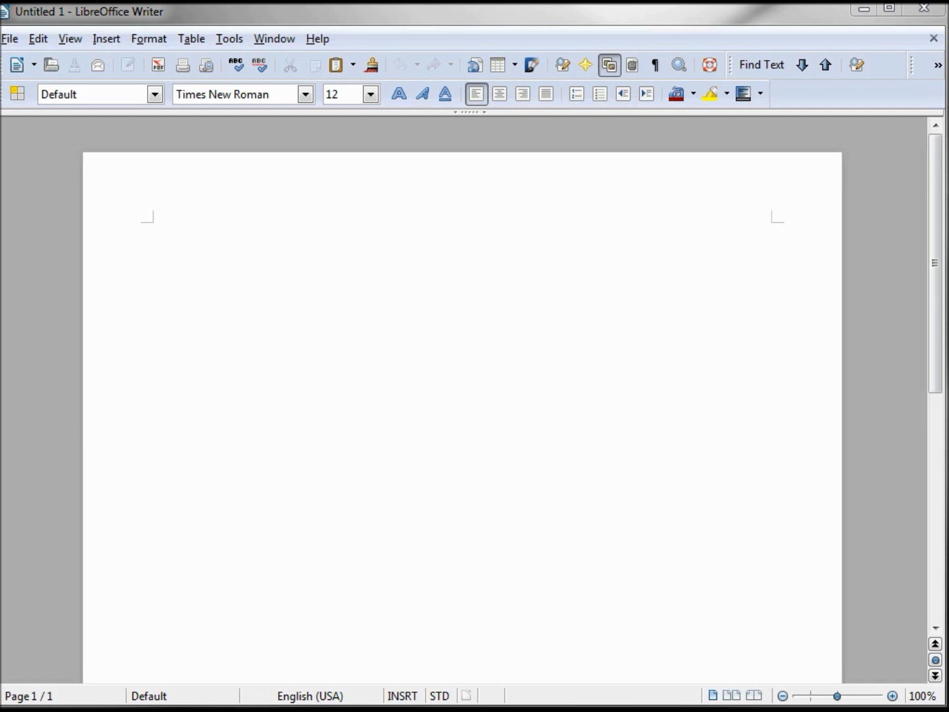
Try an Avery 5160 label setup filled with the stored return address, then cancel it.
click(9, 39)
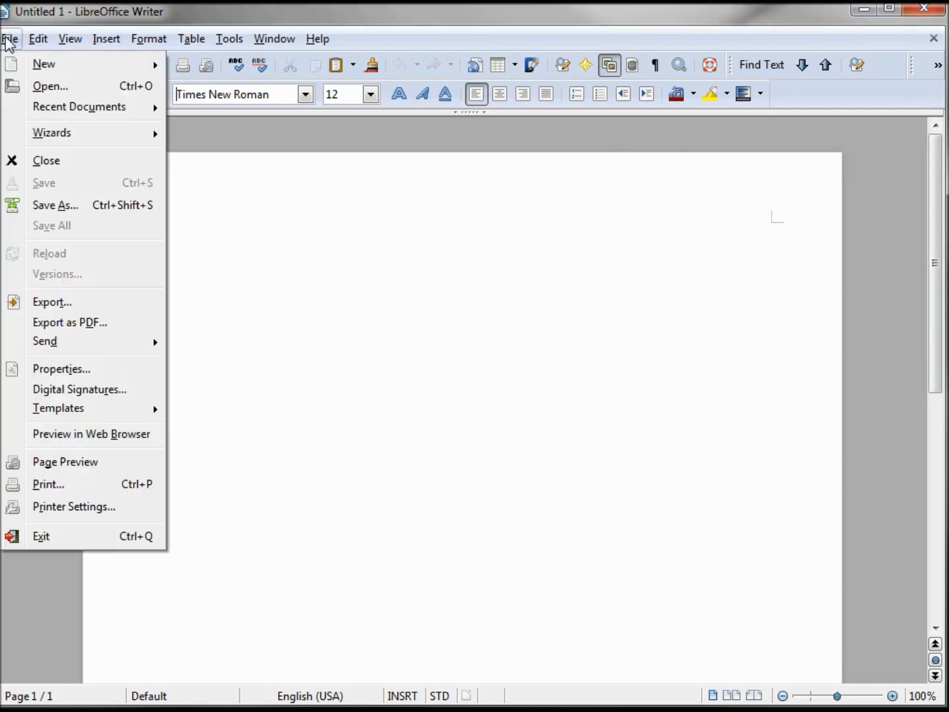
mouse_move(31, 68)
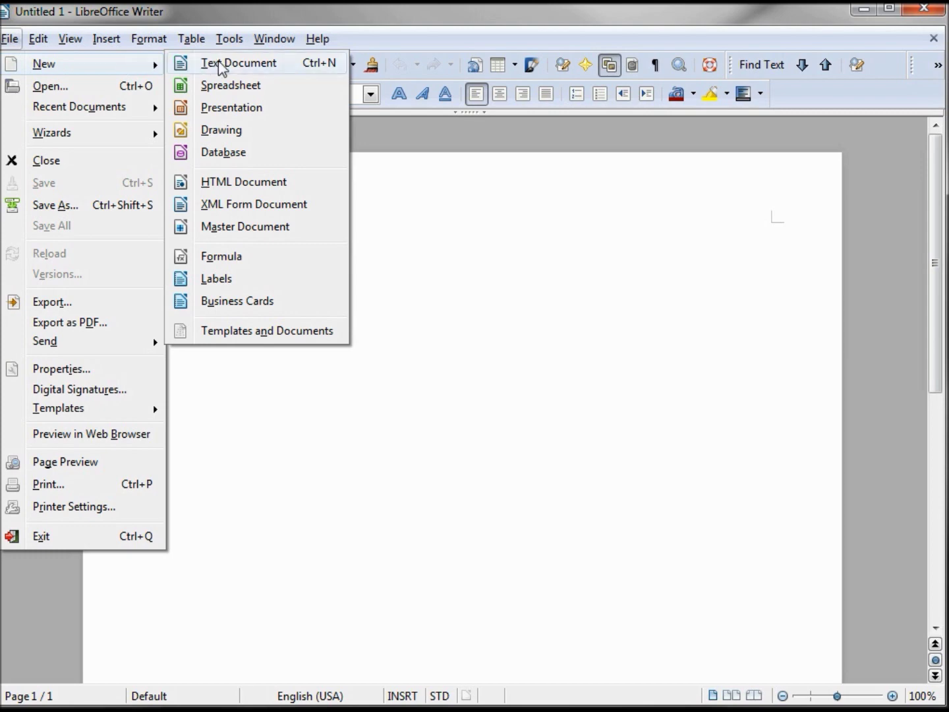
click(217, 280)
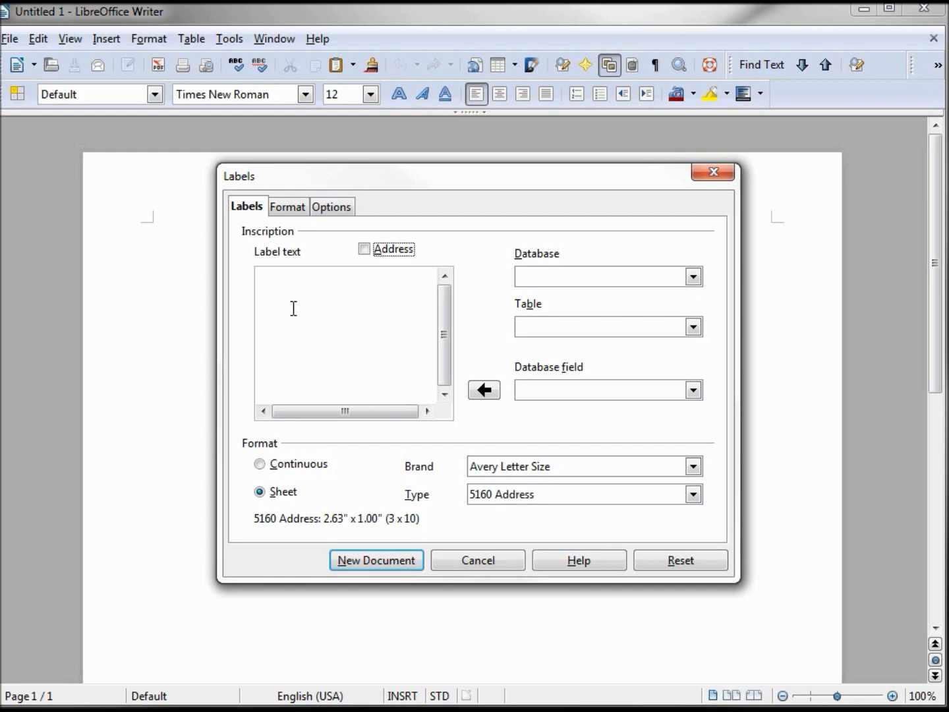
click(364, 250)
click(358, 288)
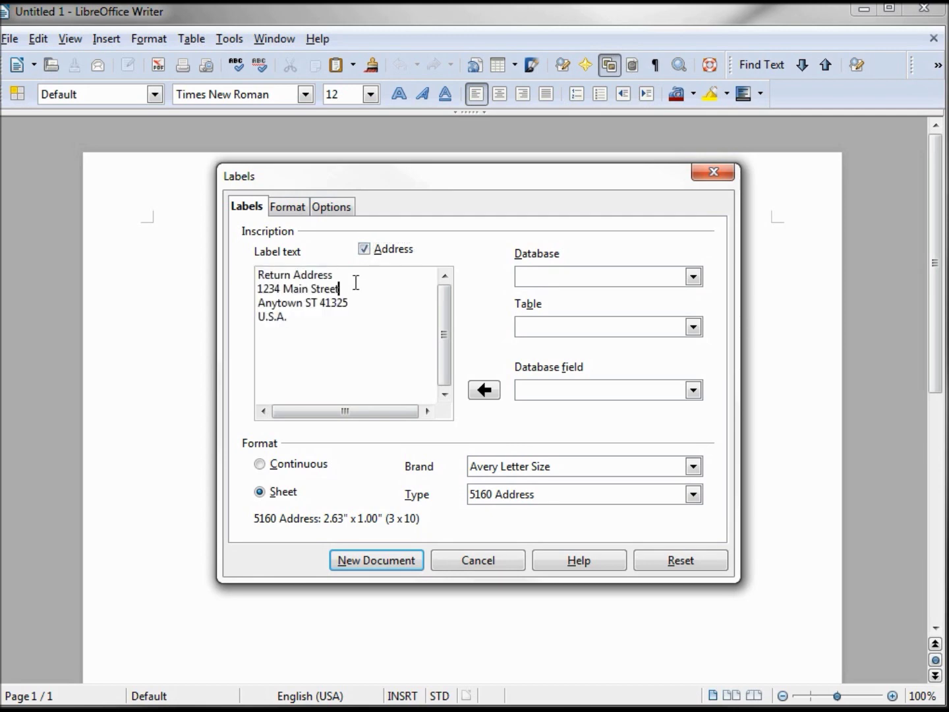
click(492, 557)
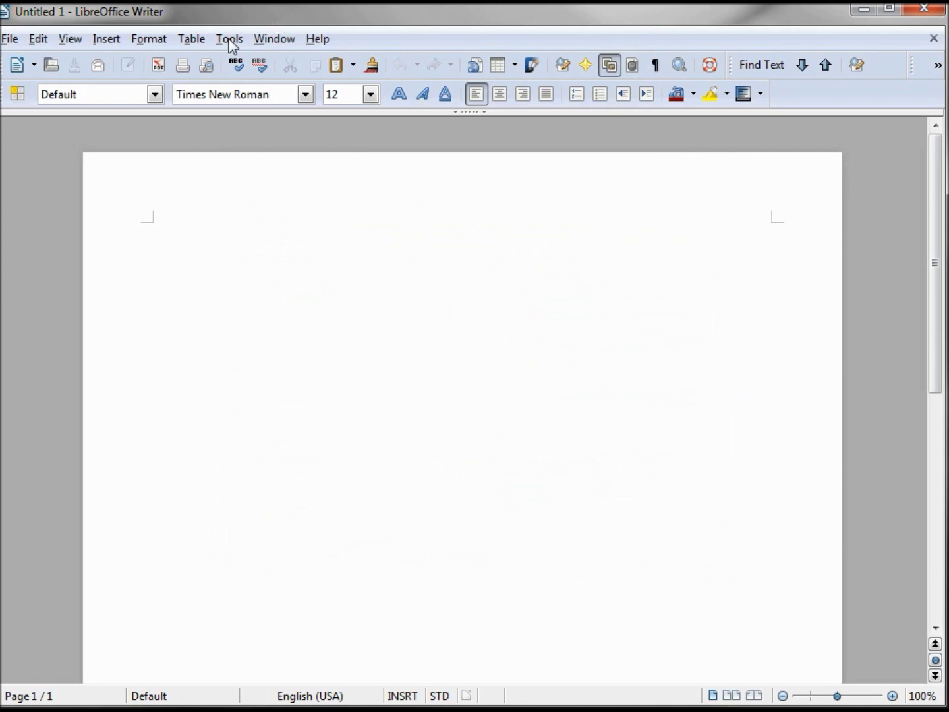
Review the stored user data in the program options without changing anything.
click(228, 41)
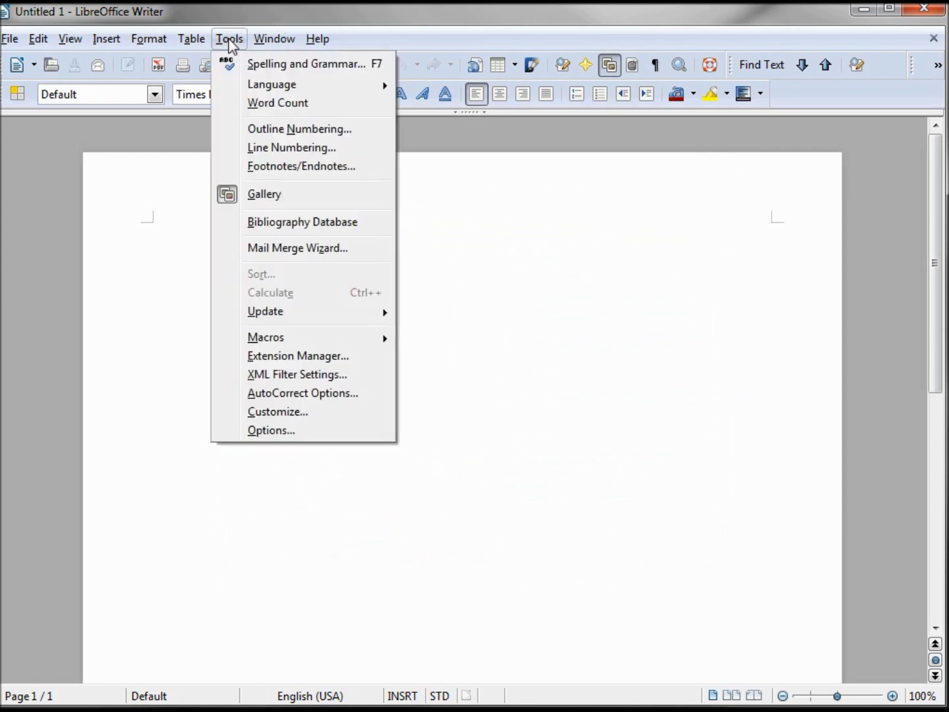
click(270, 430)
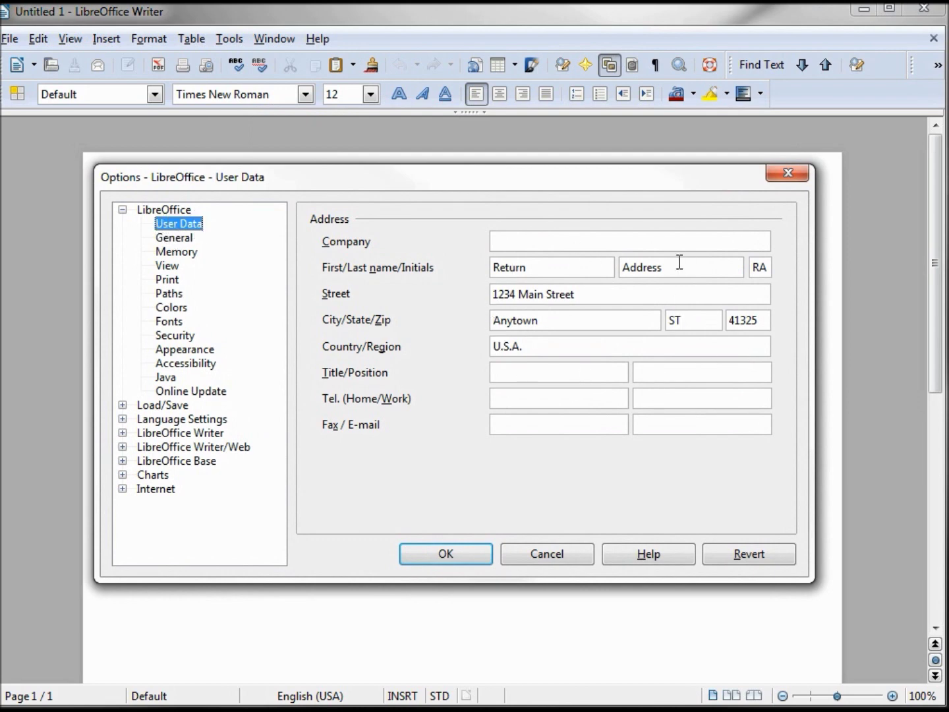
click(551, 556)
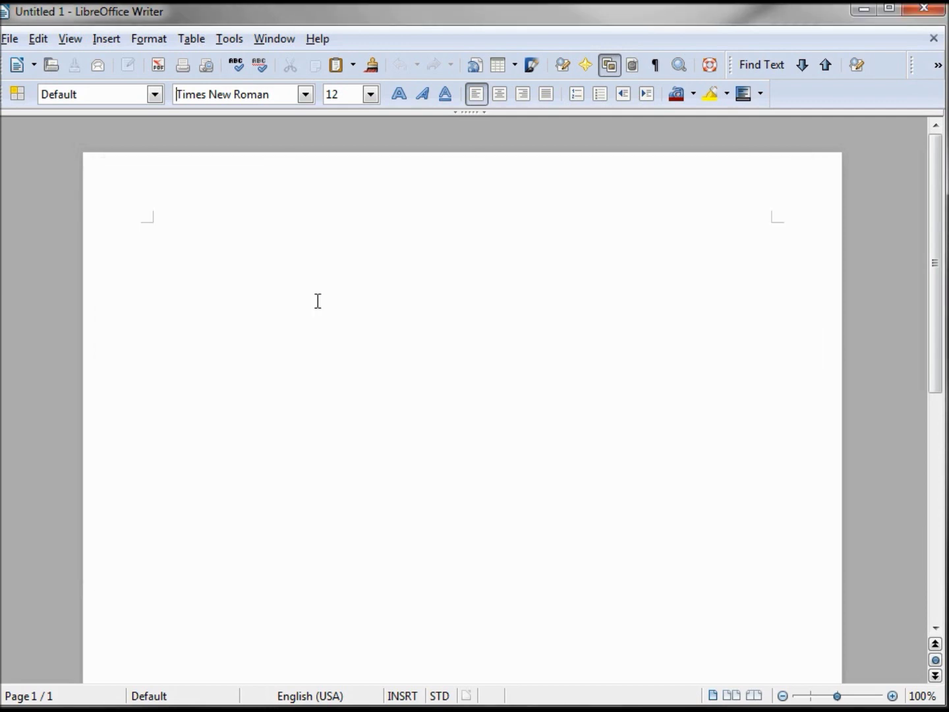
Create the Avery 5160 label sheet with the stored return address as a new document.
click(11, 38)
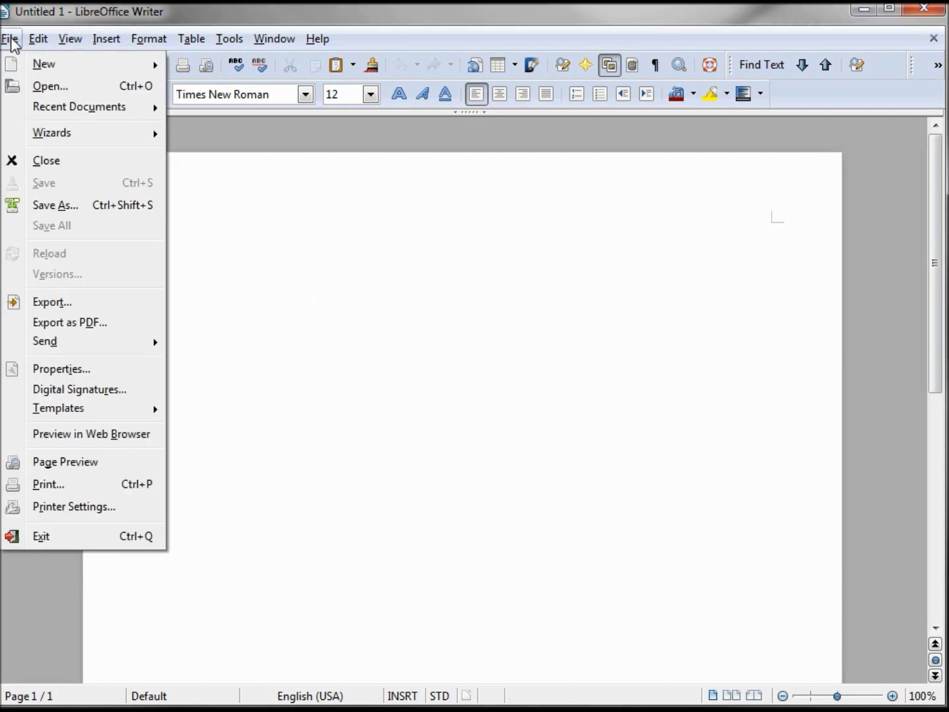
mouse_move(28, 65)
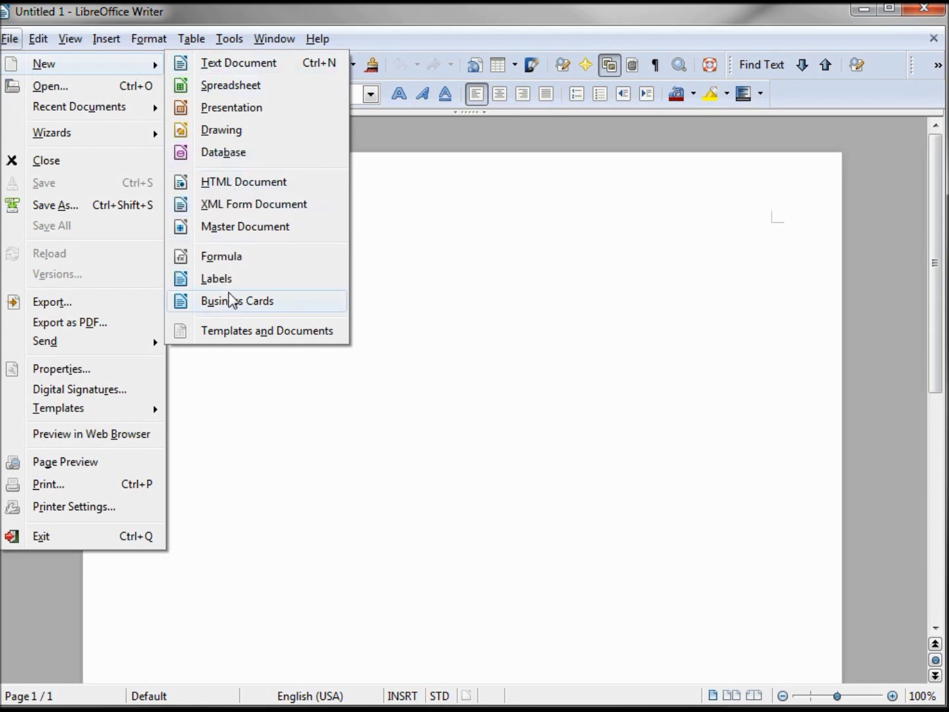
click(230, 282)
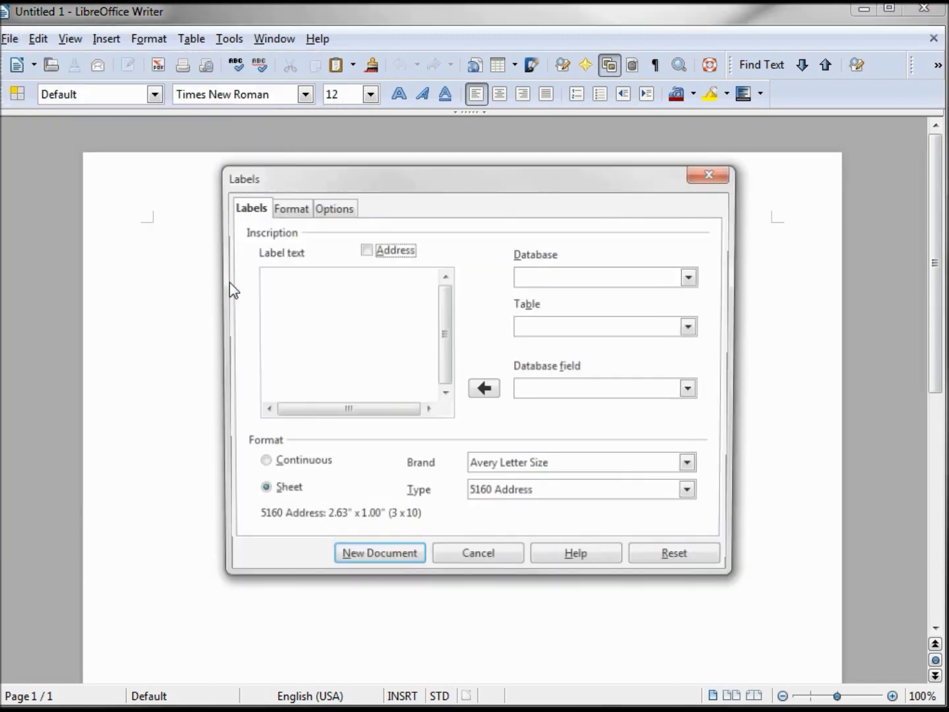
click(270, 288)
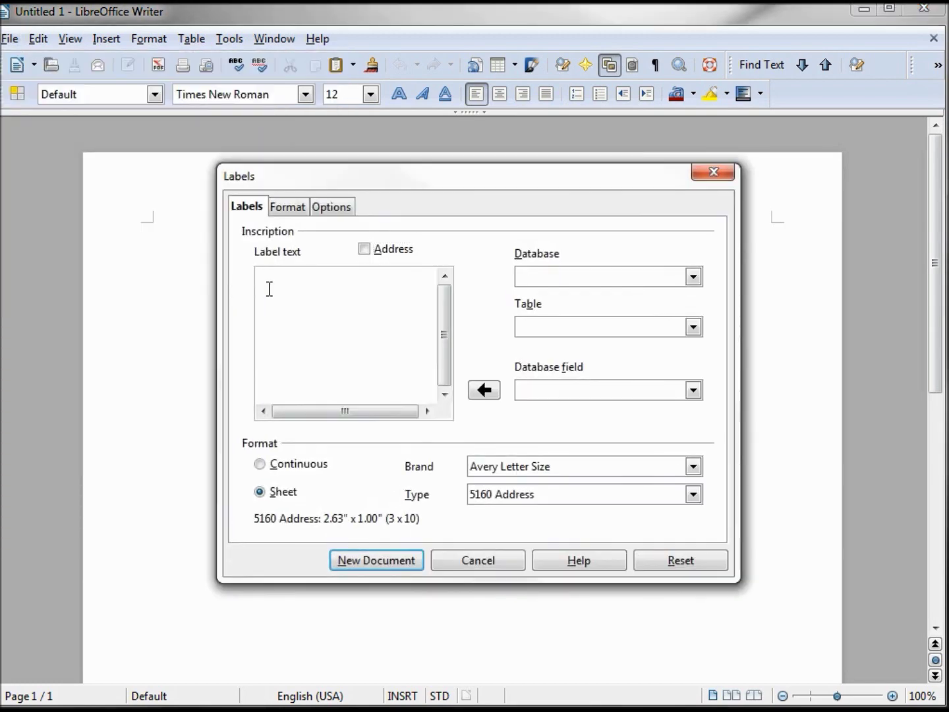
click(365, 250)
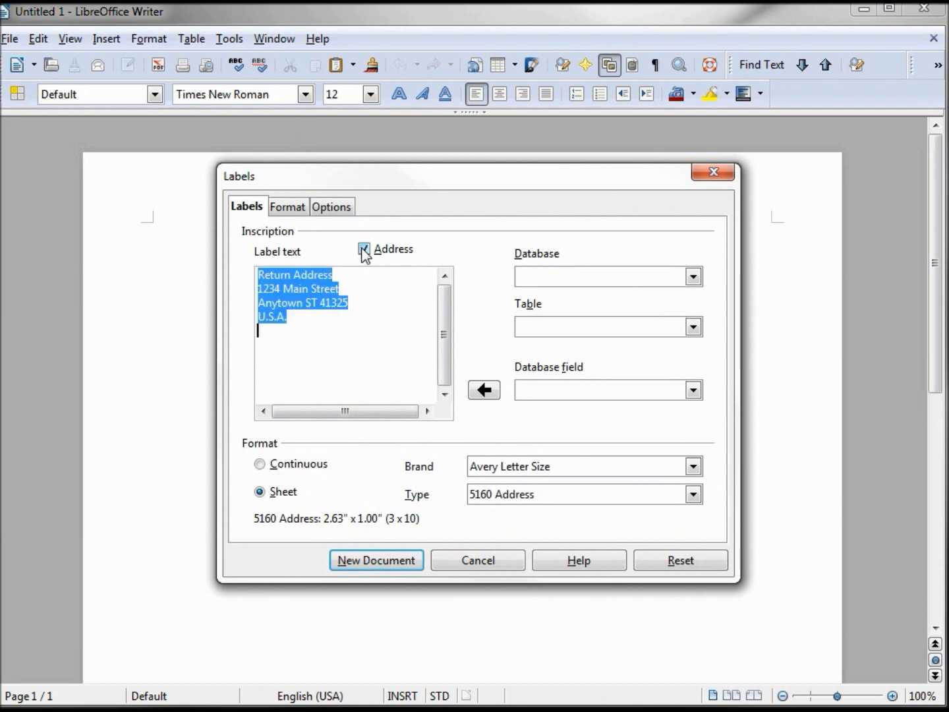
click(261, 278)
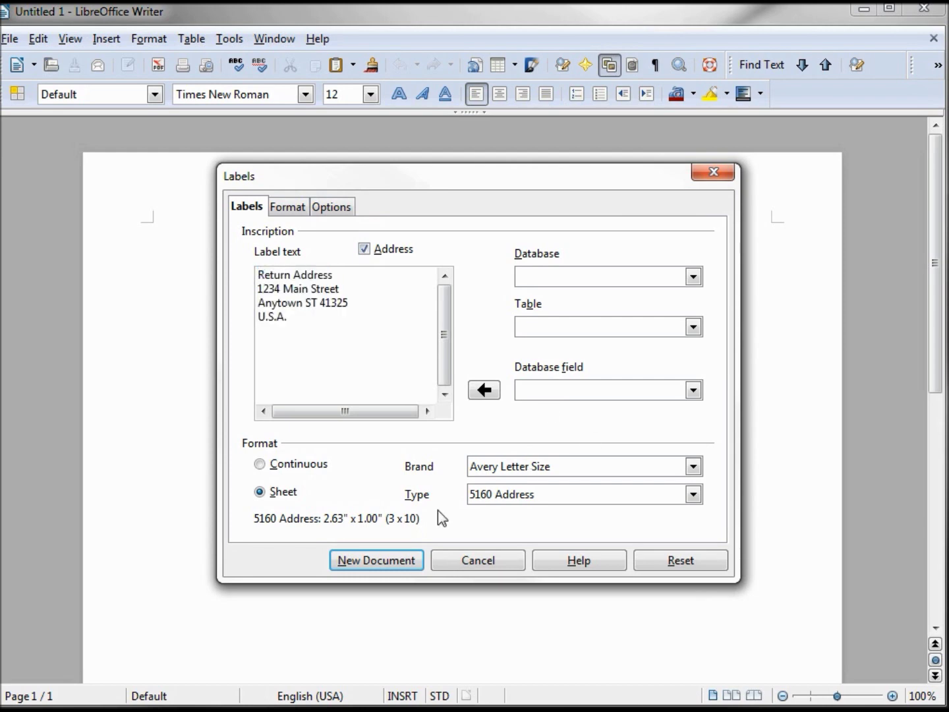
click(378, 563)
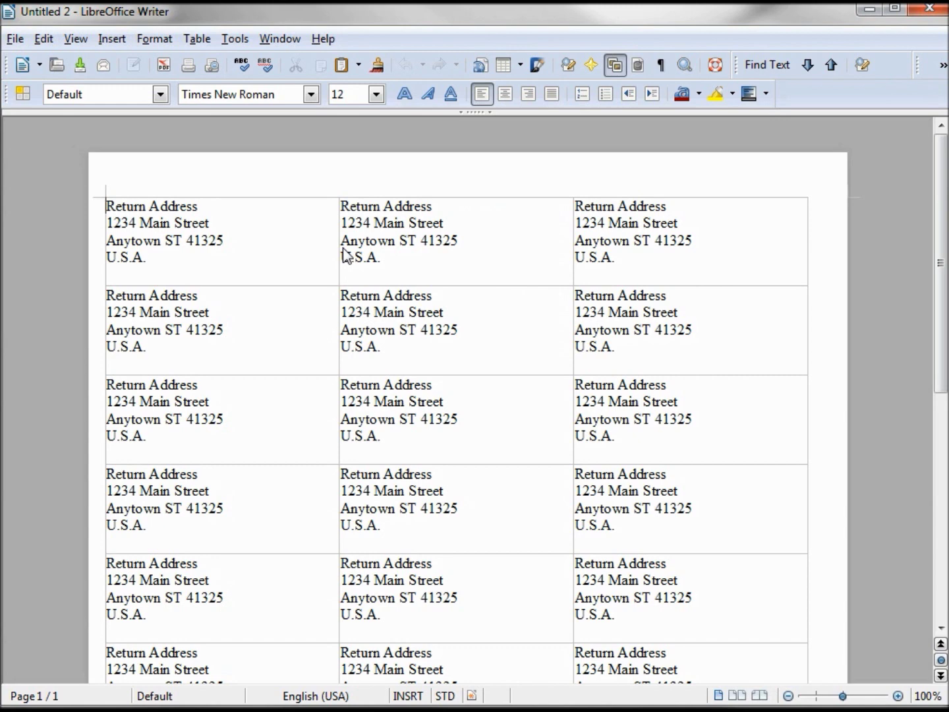
Close the Untitled 2 label sheet and discard it without saving.
click(925, 15)
click(483, 389)
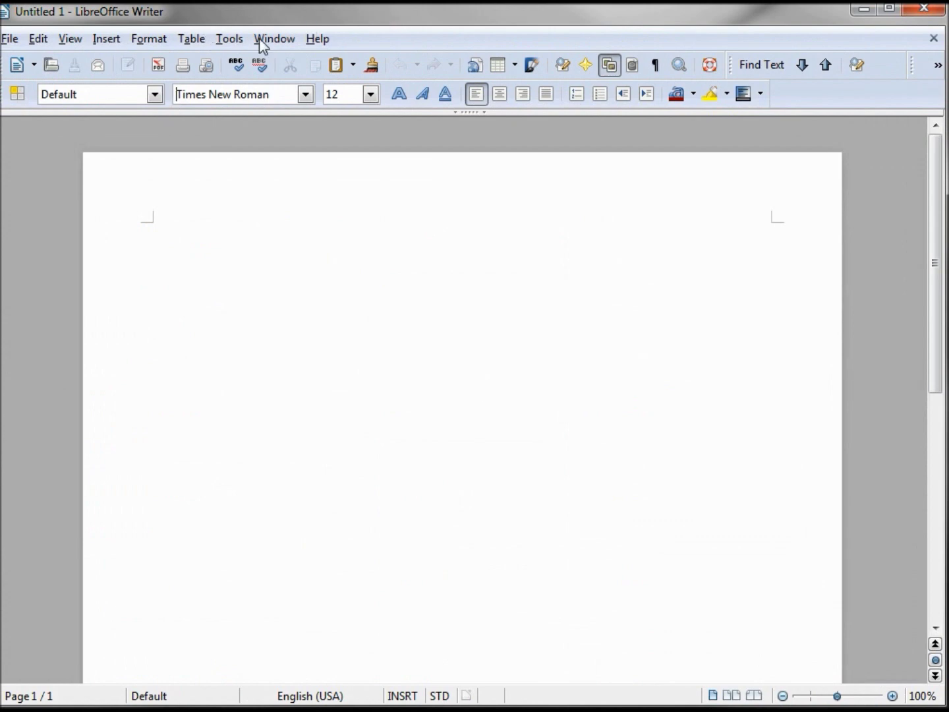
Open the Basic Fonts (Western) page in the LibreOffice Writer options.
click(228, 39)
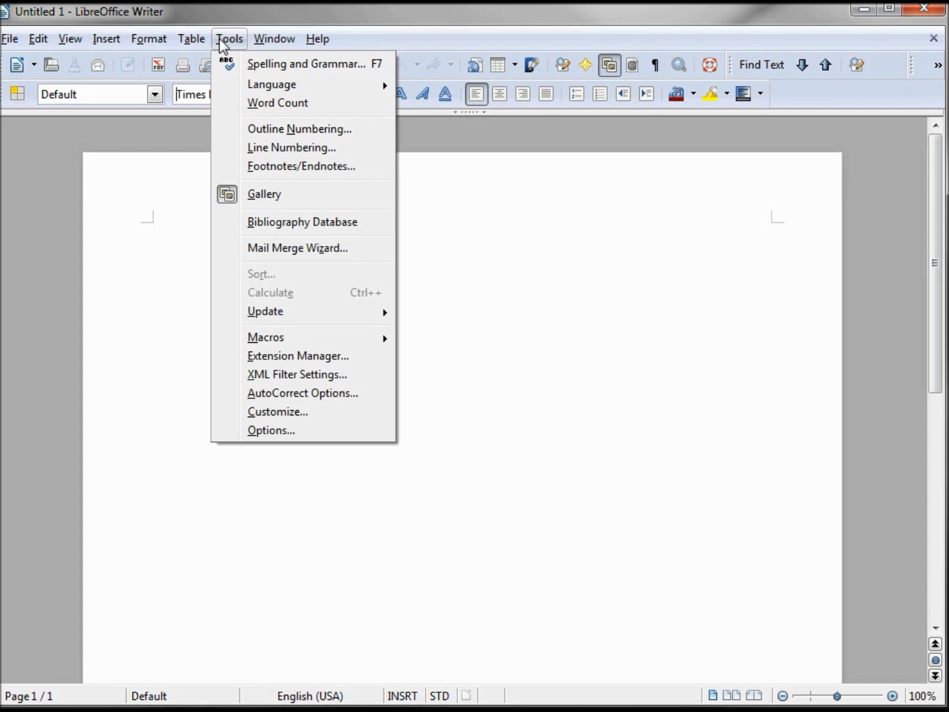
click(277, 431)
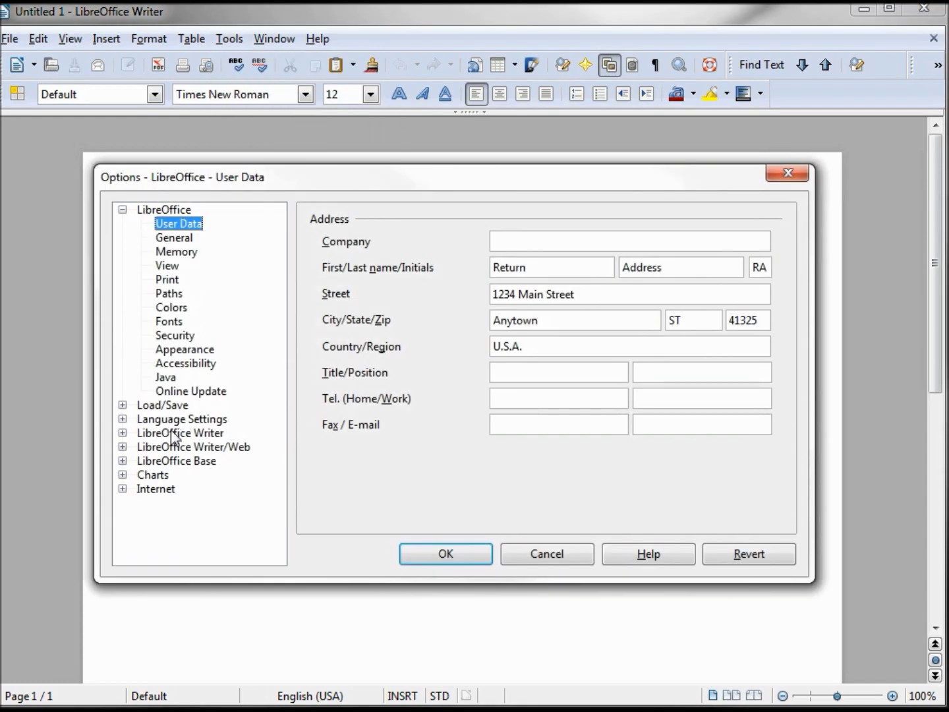
click(122, 433)
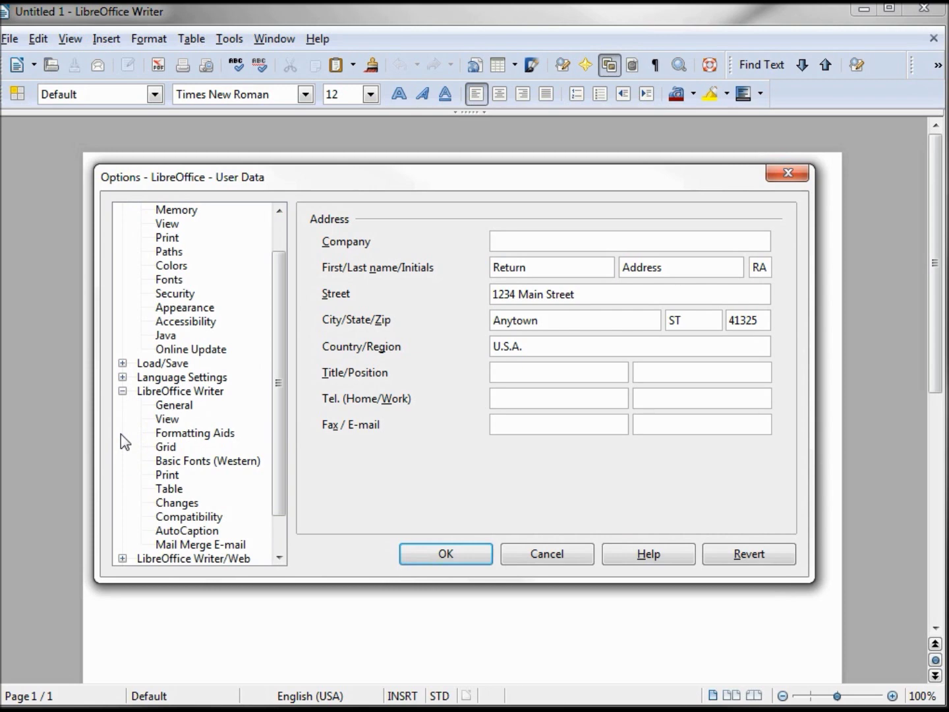
click(195, 463)
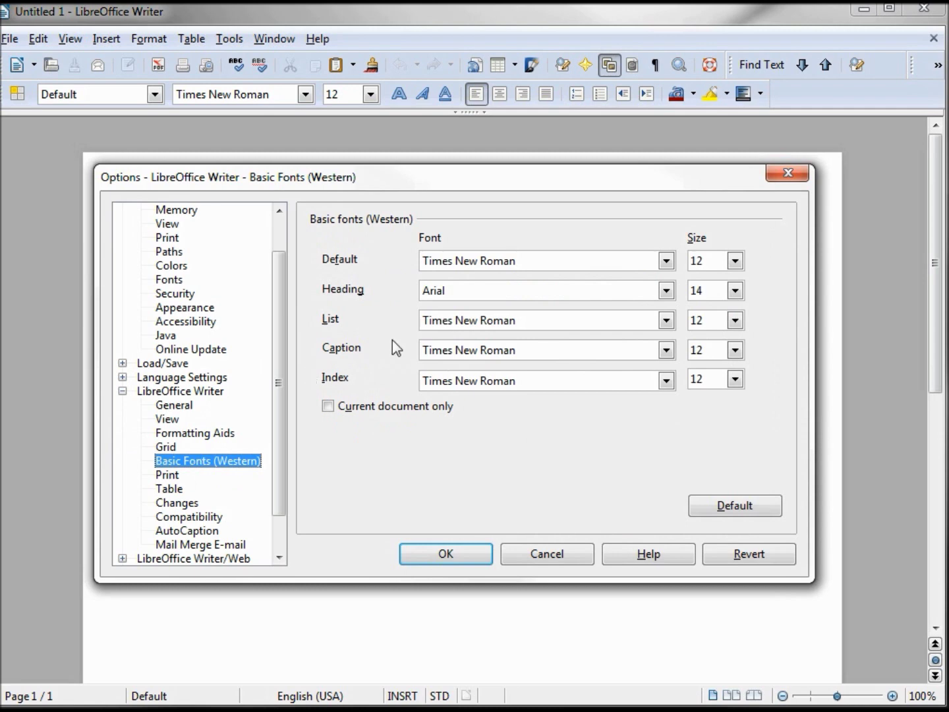
Set the default font to Monotype Corsiva at size 10 and apply the change.
click(667, 262)
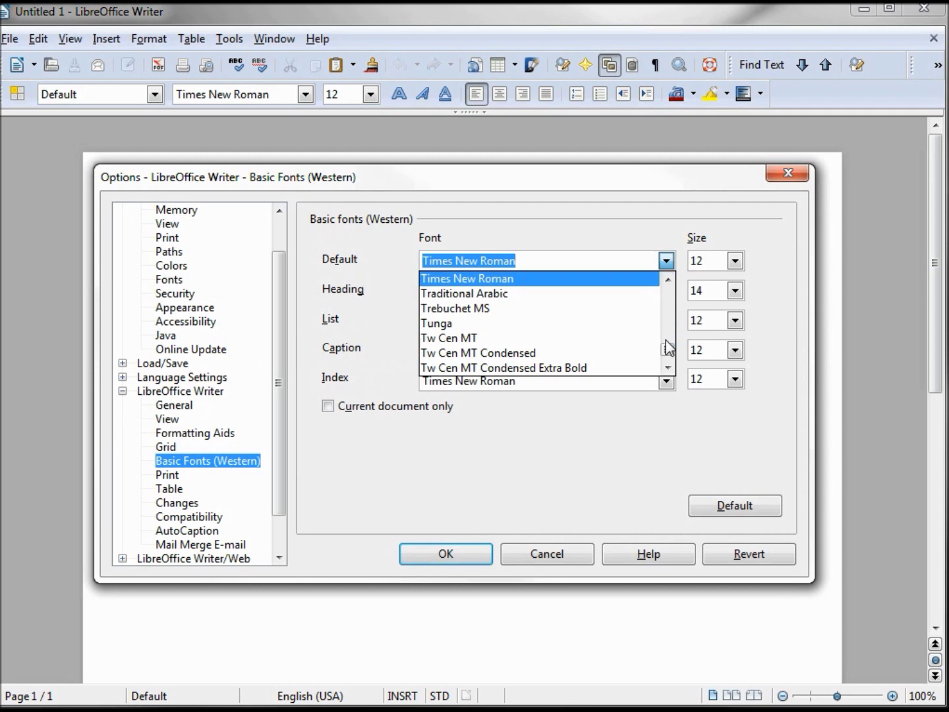
drag(668, 352, 668, 337)
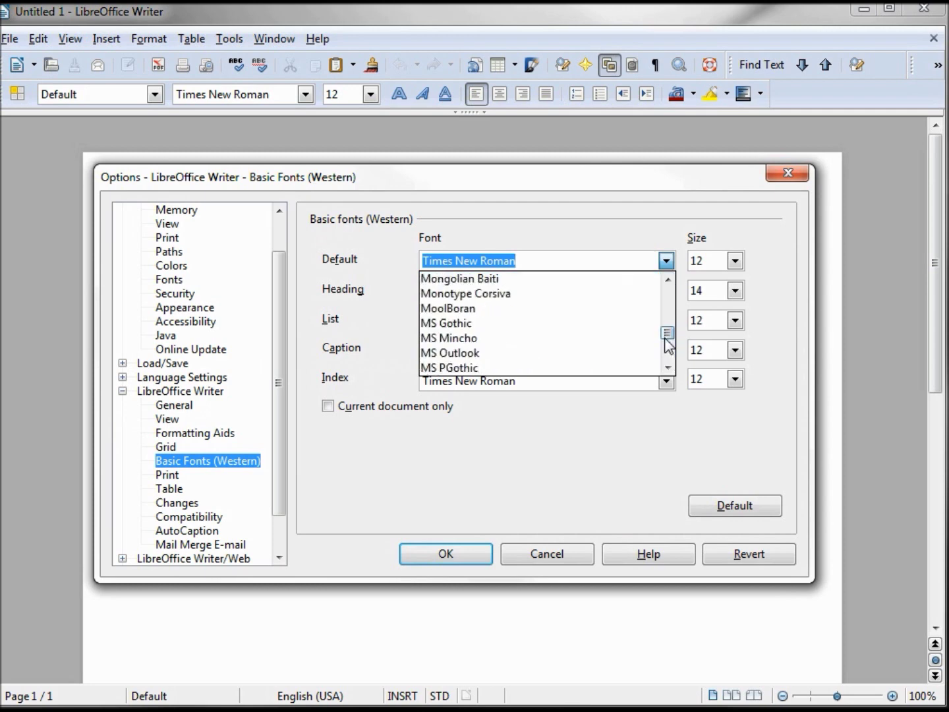
click(479, 298)
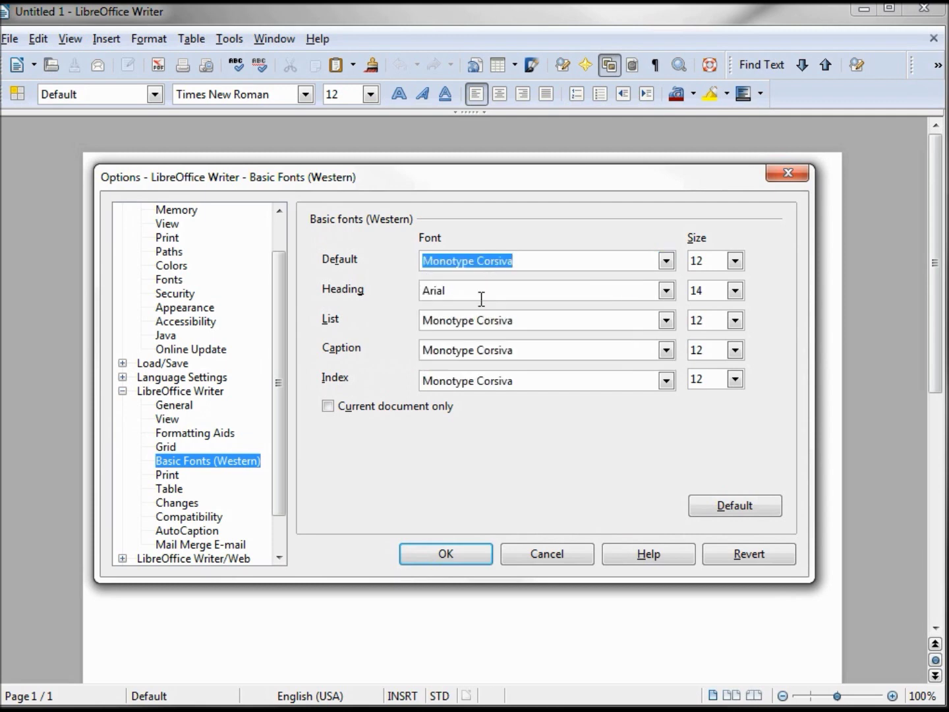
click(727, 260)
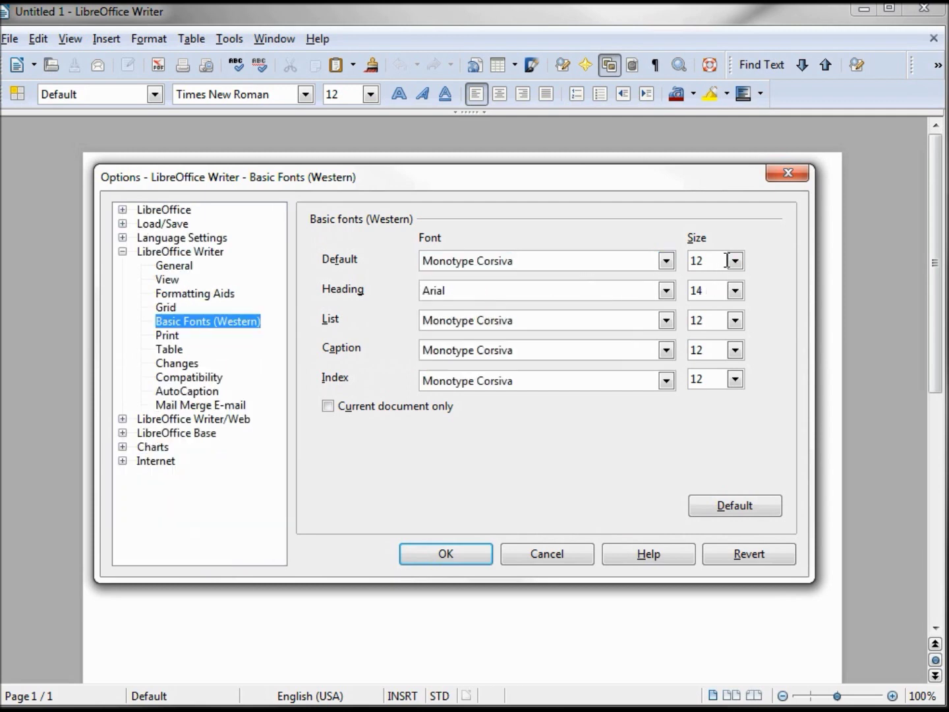
click(738, 263)
key(Up)
key(Up)
key(Up)
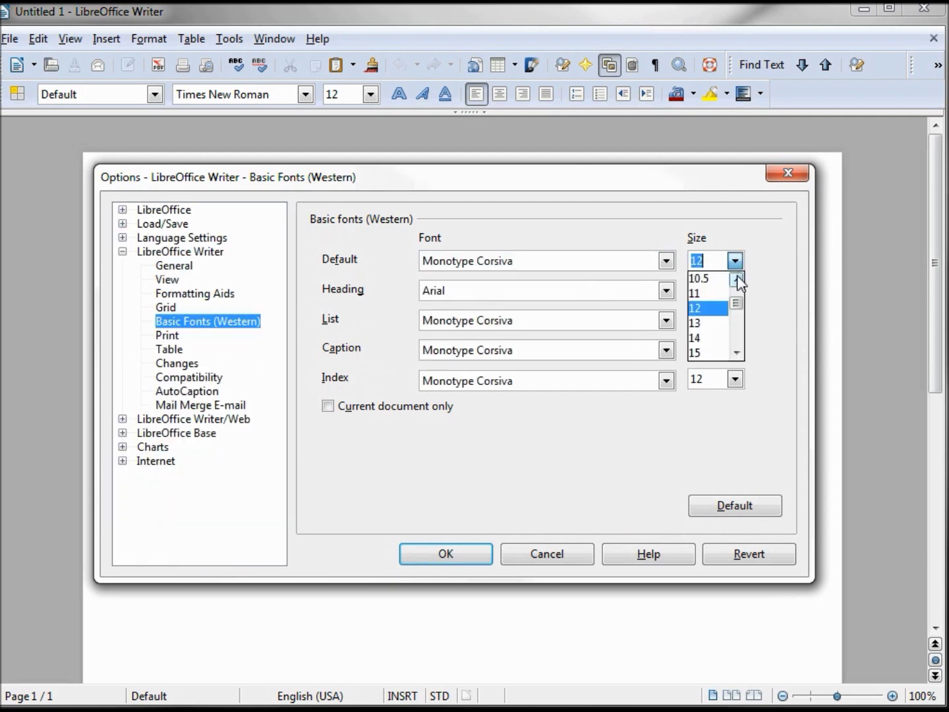
key(Return)
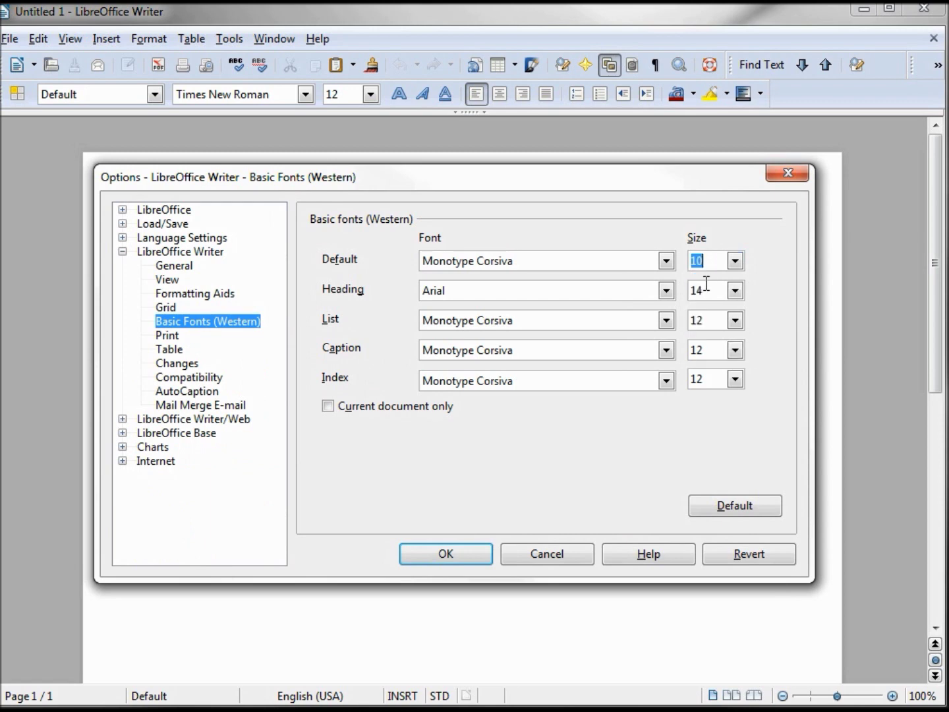
click(537, 263)
click(454, 552)
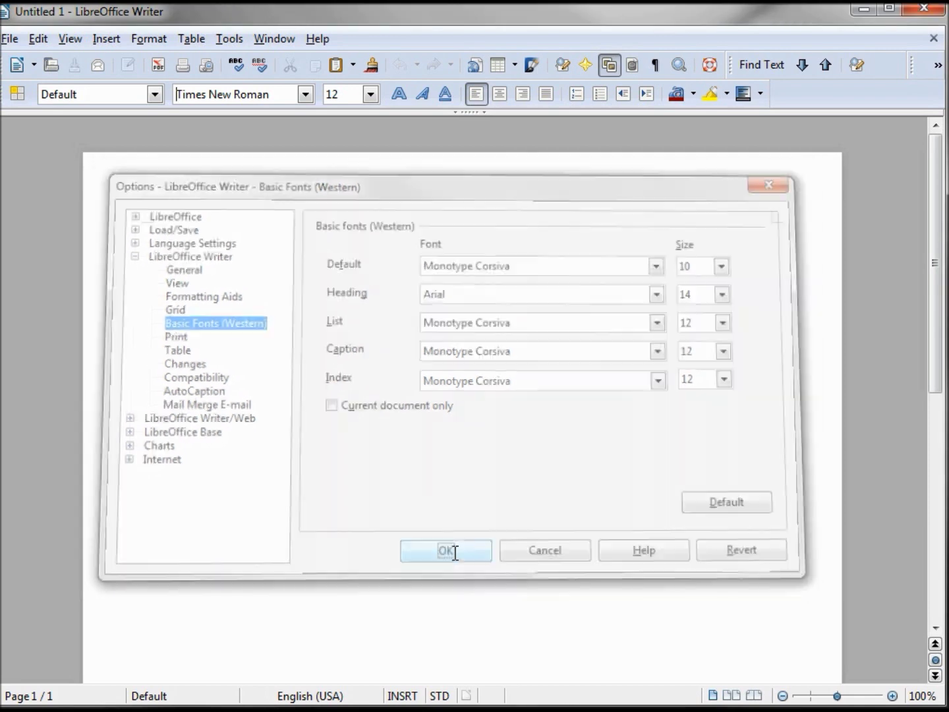
Open the Labels setup for a new Avery 5160 address sheet.
click(10, 40)
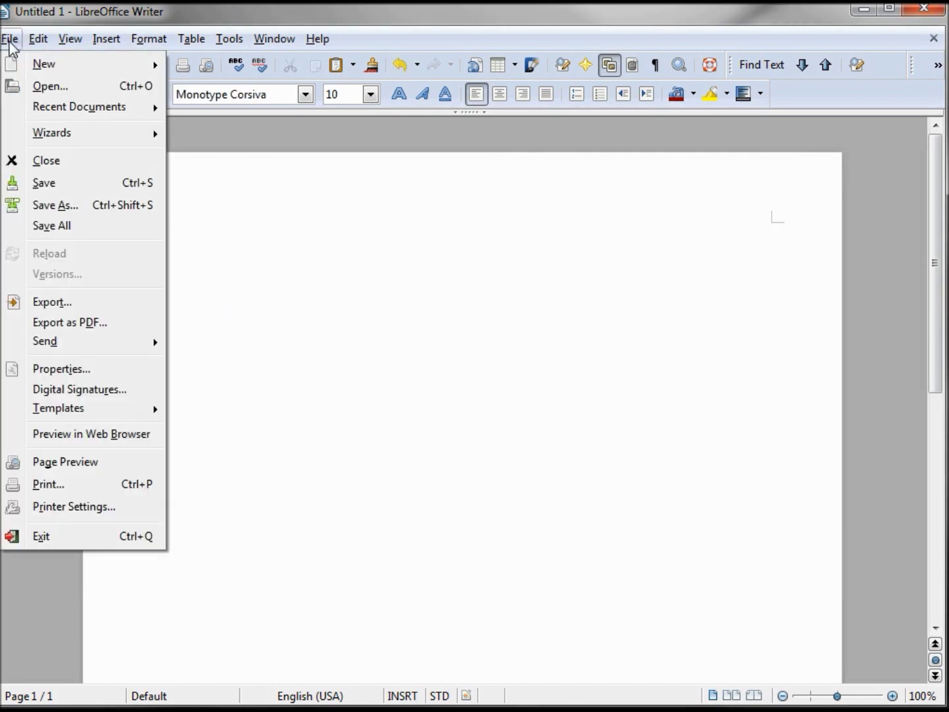
mouse_move(34, 64)
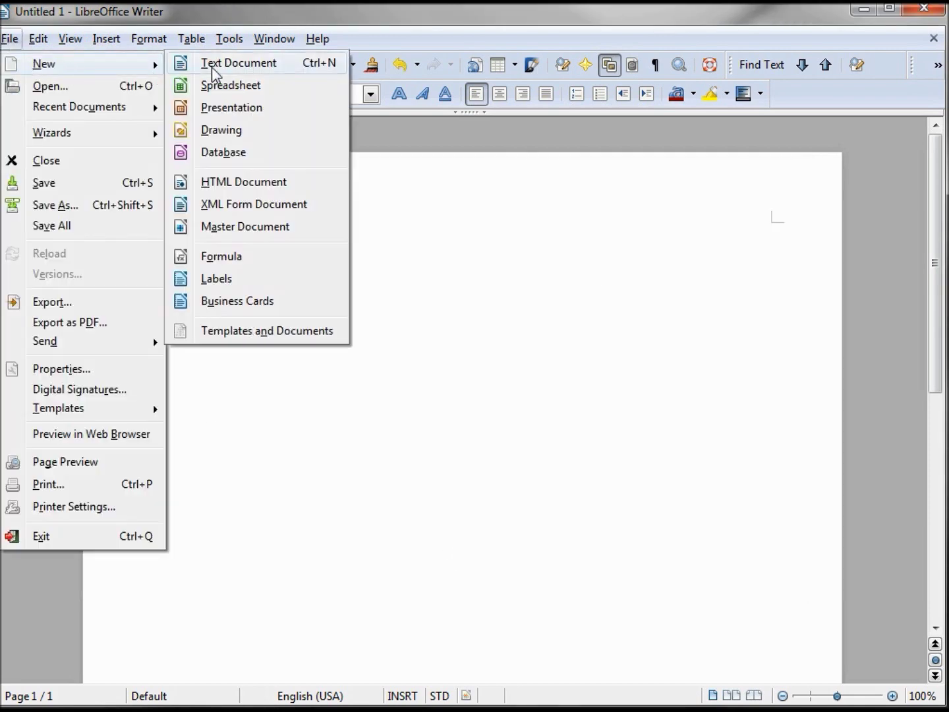
click(238, 281)
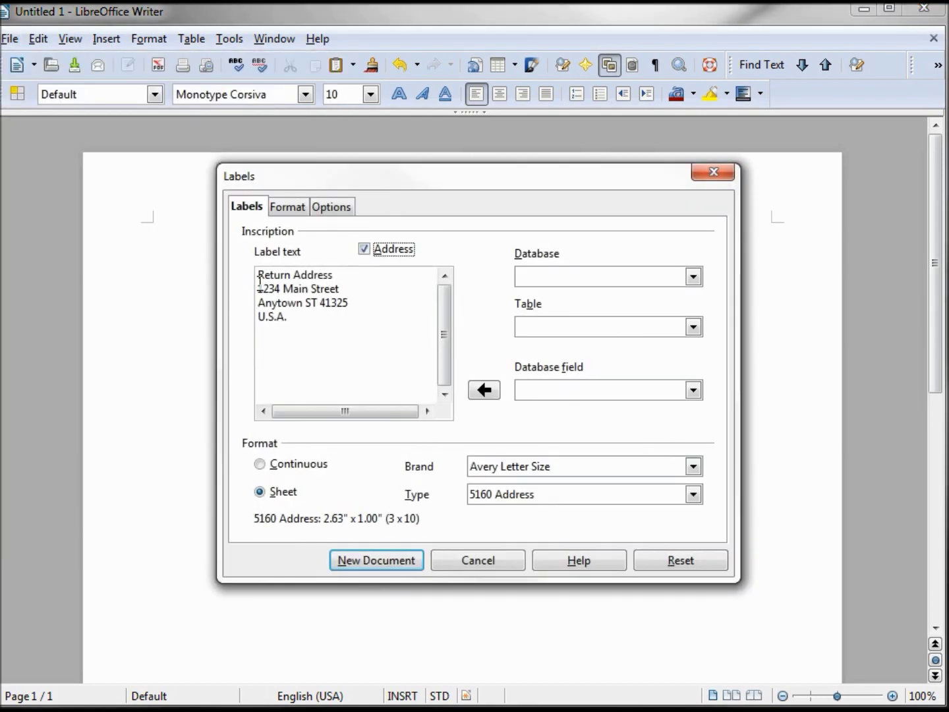
Add a blank line above the return address, indent each address line, and create the sheet.
click(257, 274)
key(Return)
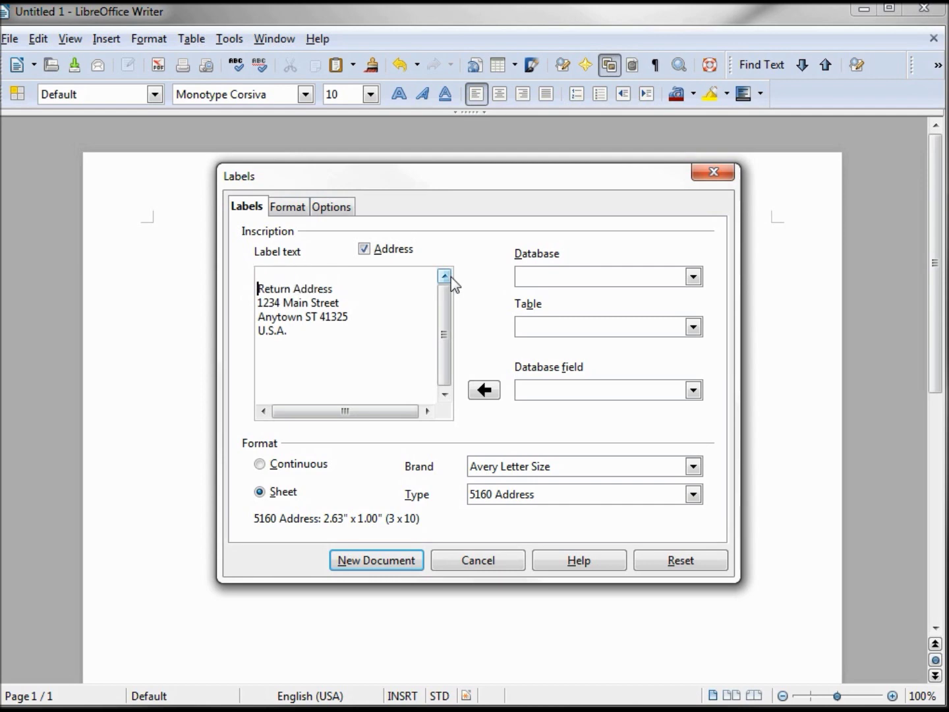
key(Down)
key(Home)
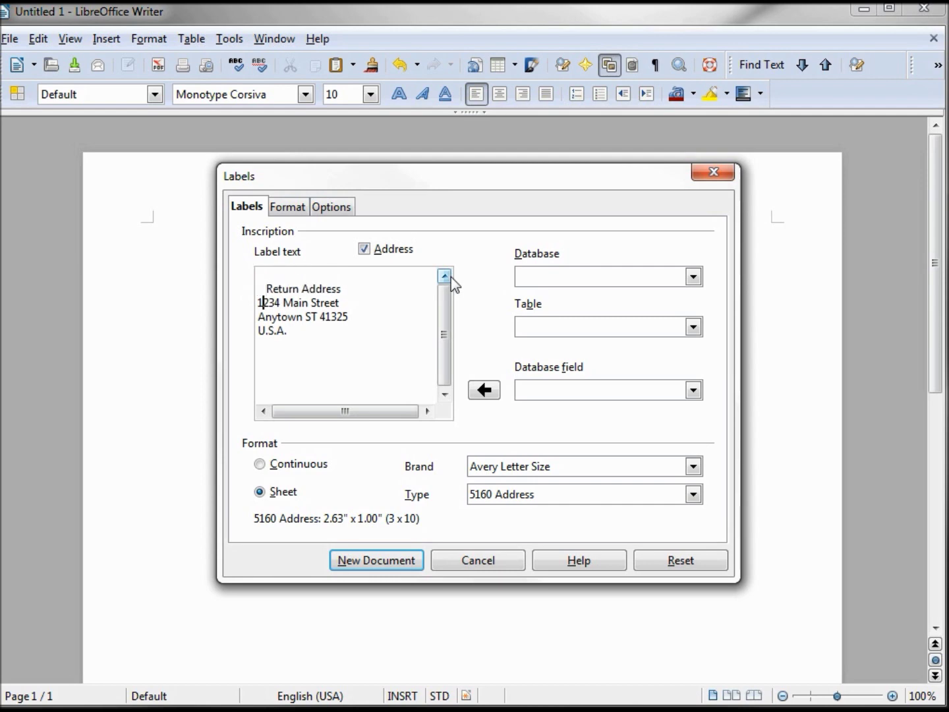
key(Down)
key(Home)
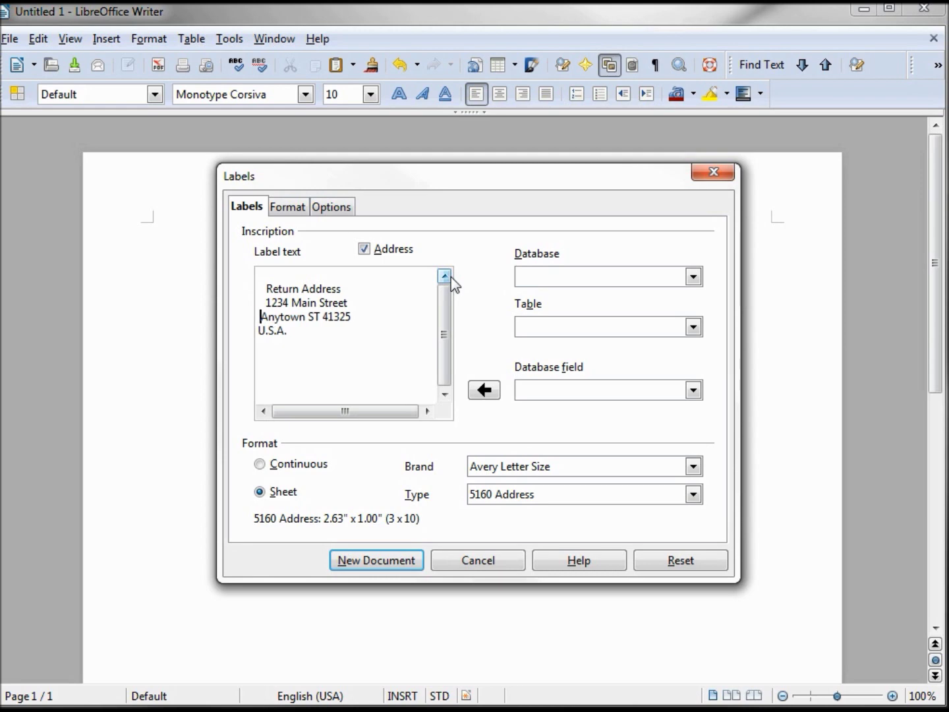
key(Down)
key(Home)
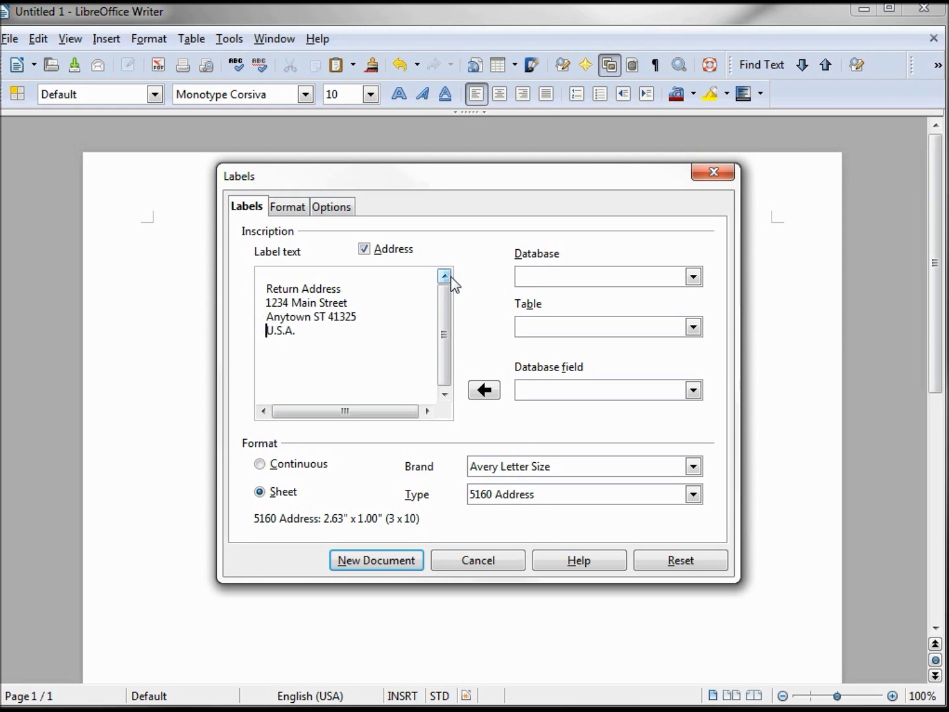
click(371, 560)
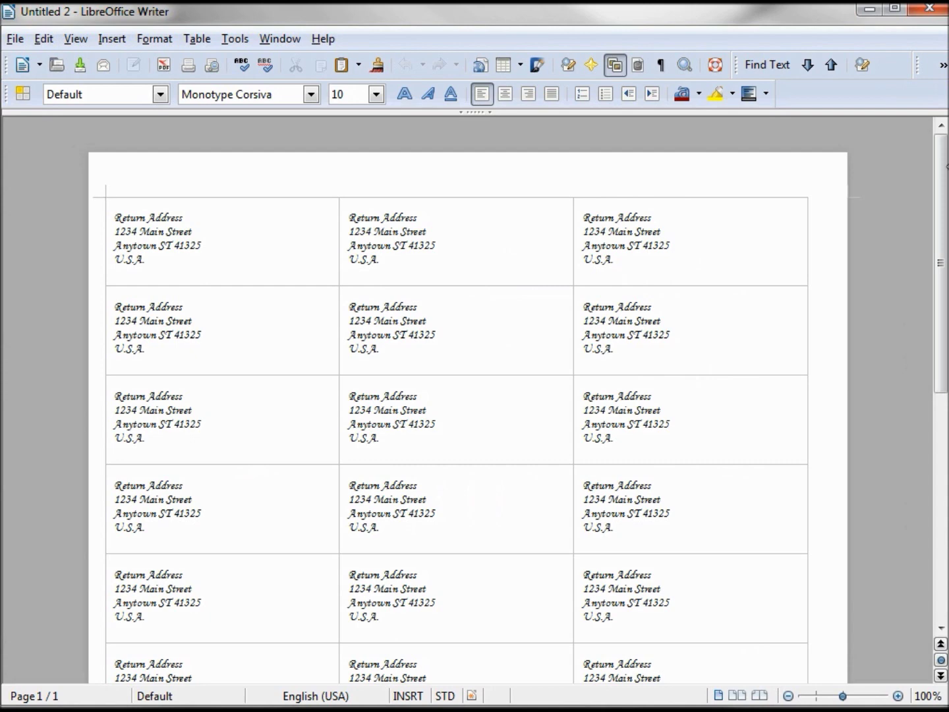
Scroll down through the generated return-address label sheet to review it.
drag(945, 173, 944, 538)
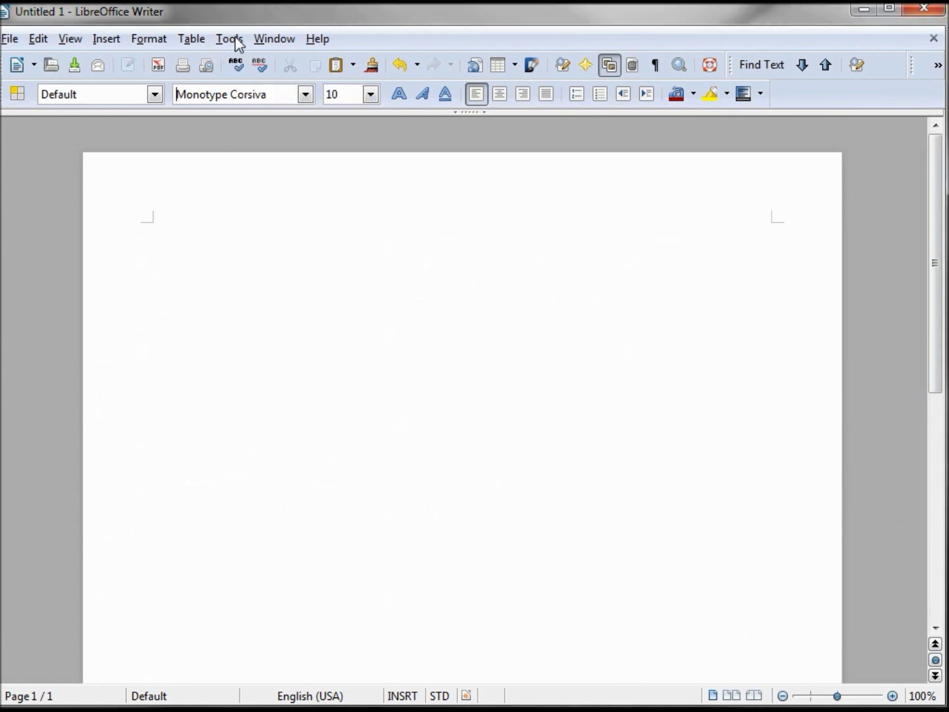
Reset the Basic Fonts (Western) to Times New Roman 12 and Arial 14 headings.
click(231, 39)
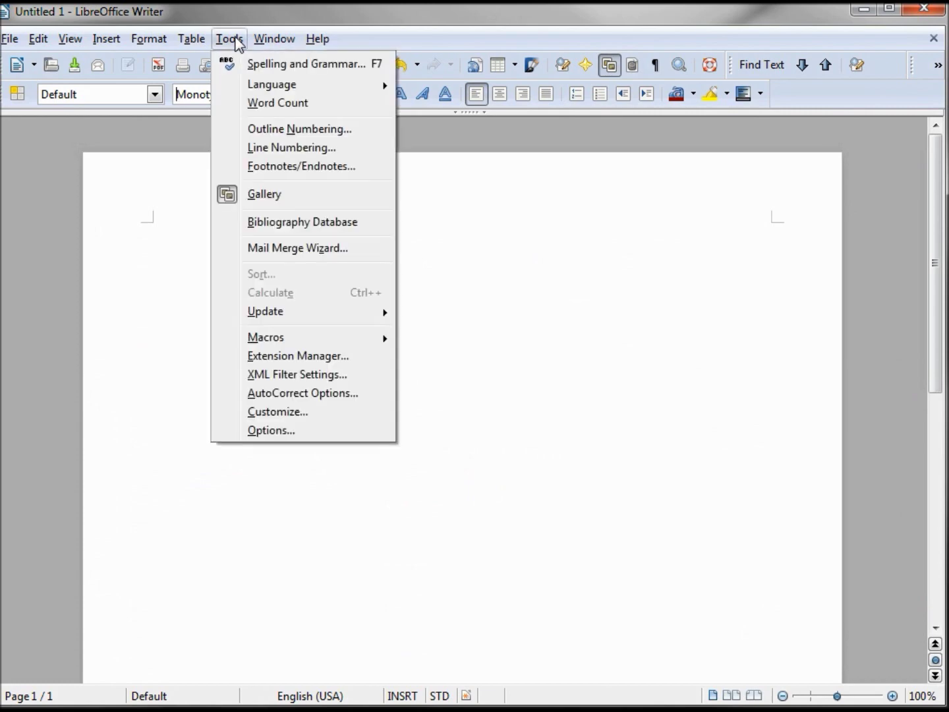
click(271, 431)
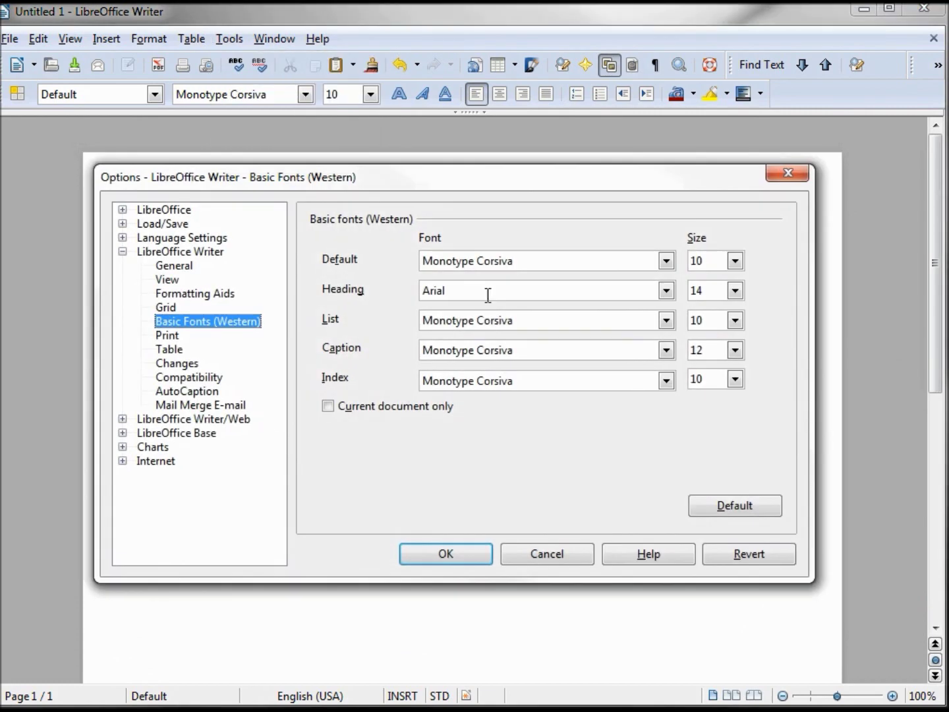
click(745, 507)
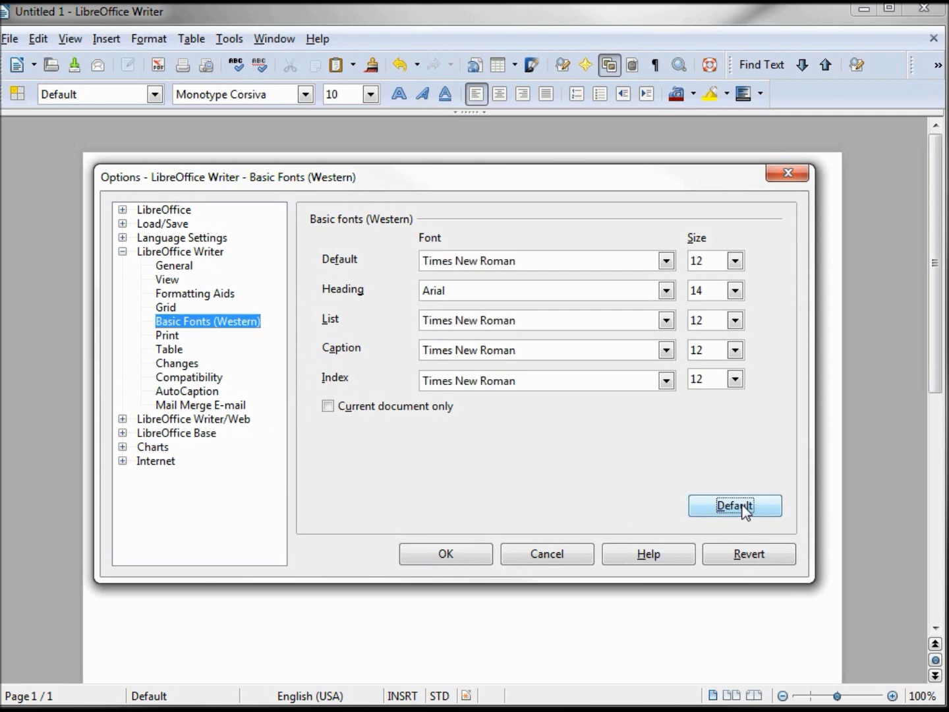
click(461, 555)
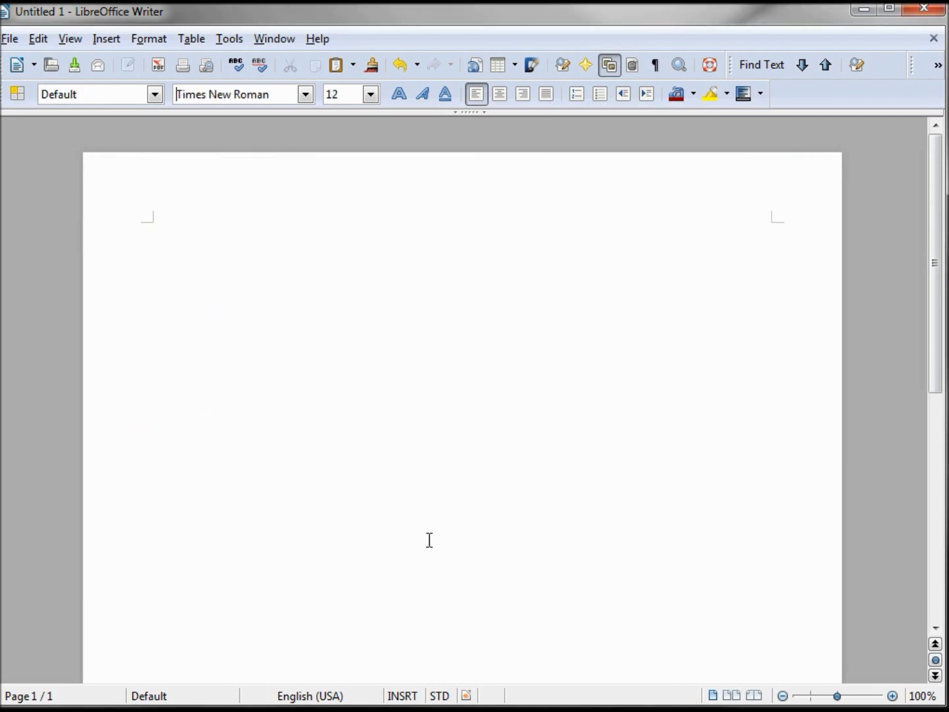
Open a new Avery 5160 Labels dialog and untick Address to empty the label text.
click(9, 39)
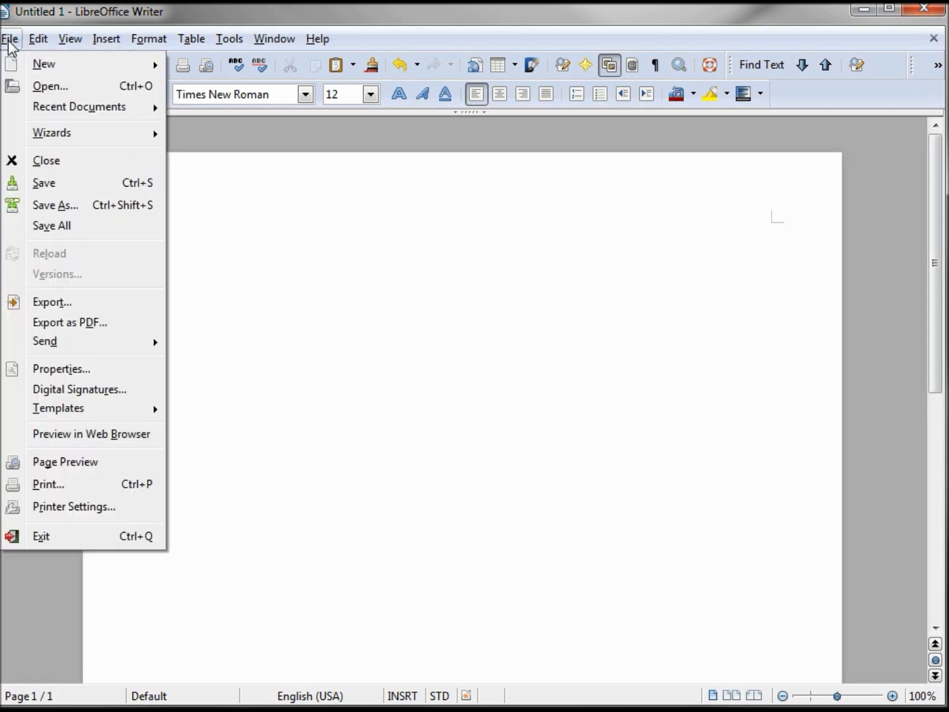
mouse_move(30, 67)
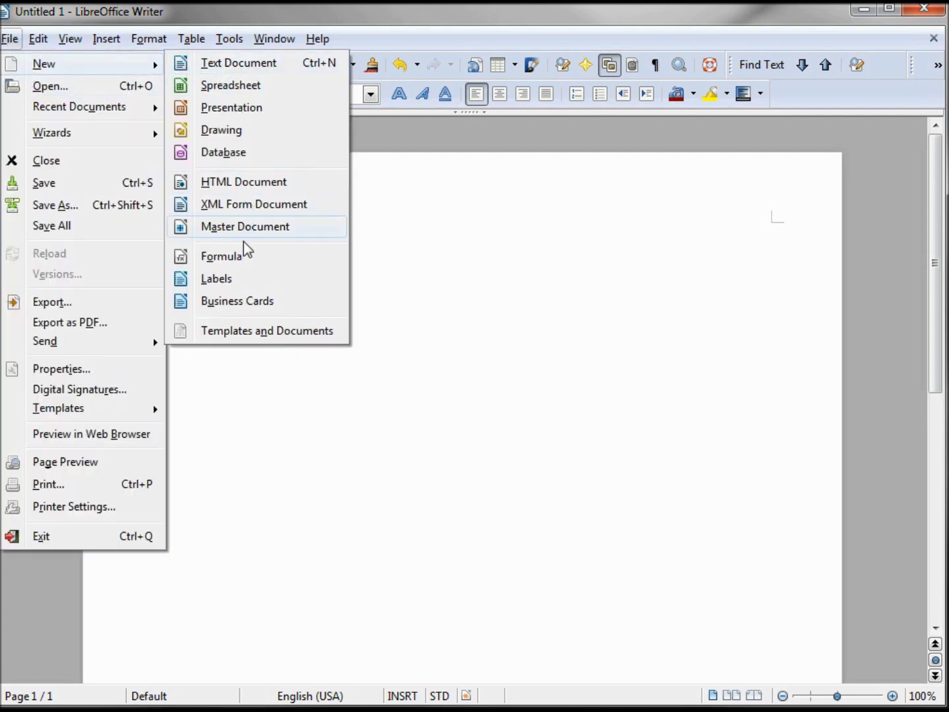
click(243, 282)
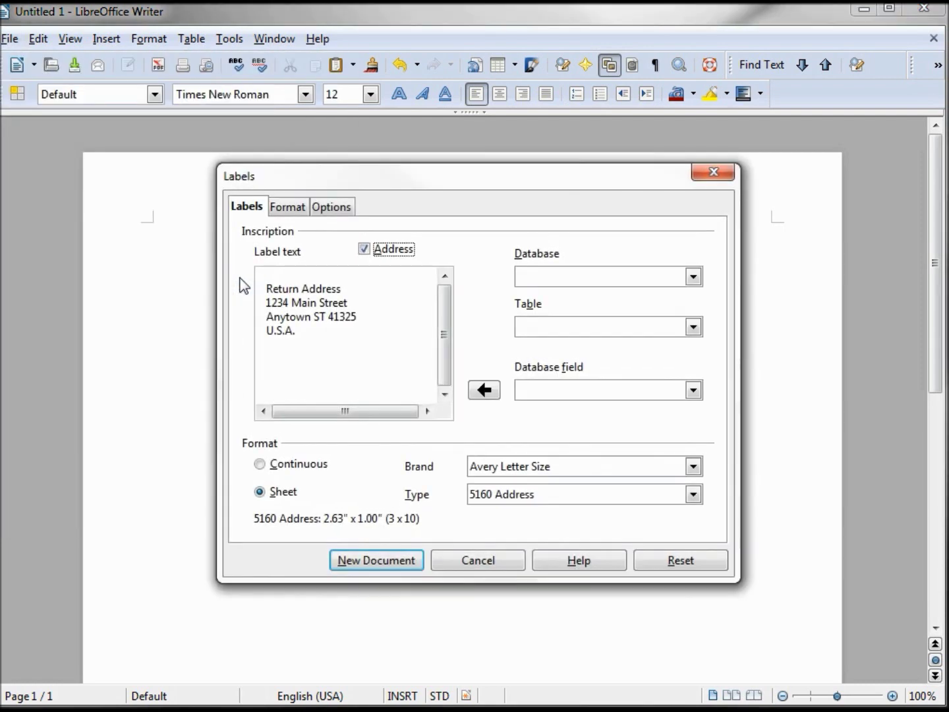
click(364, 249)
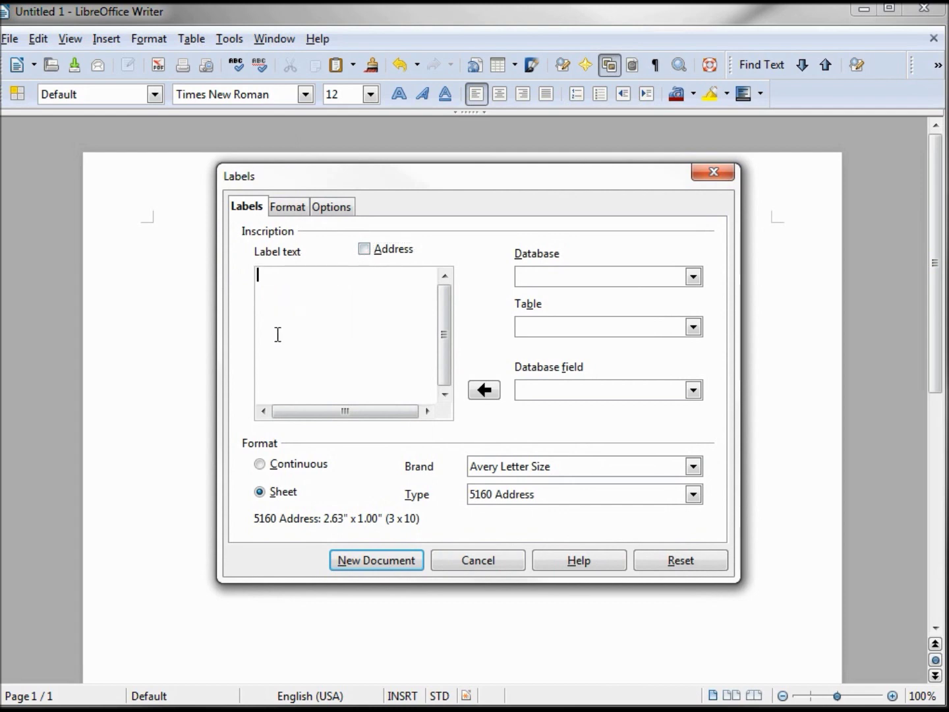
Select the Mail-Merge-DataConnection-DonorList data source and its Sheet1 table.
click(695, 278)
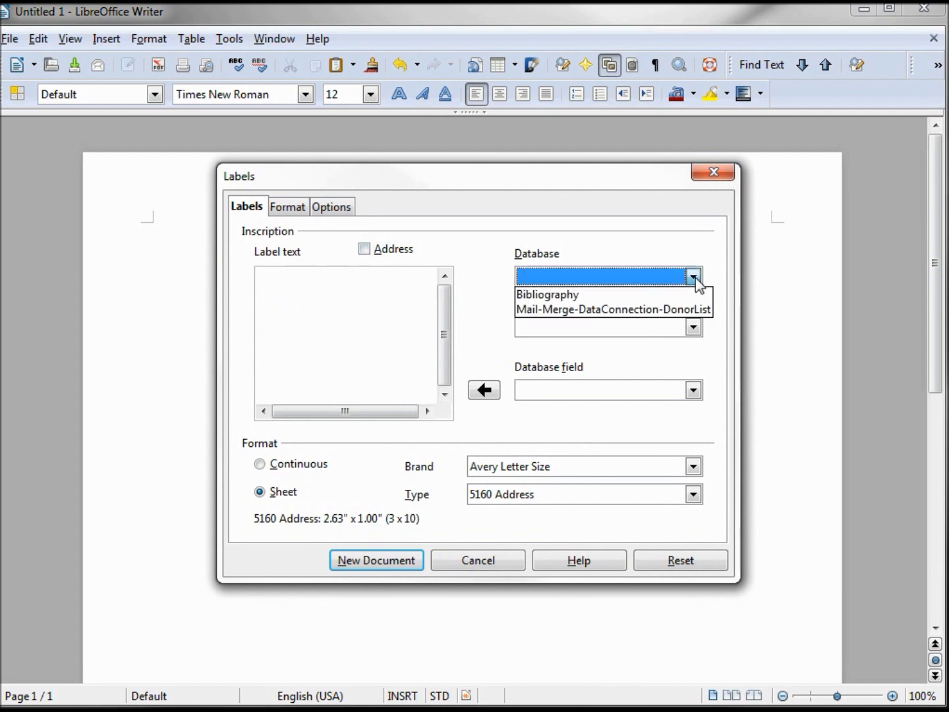
click(655, 311)
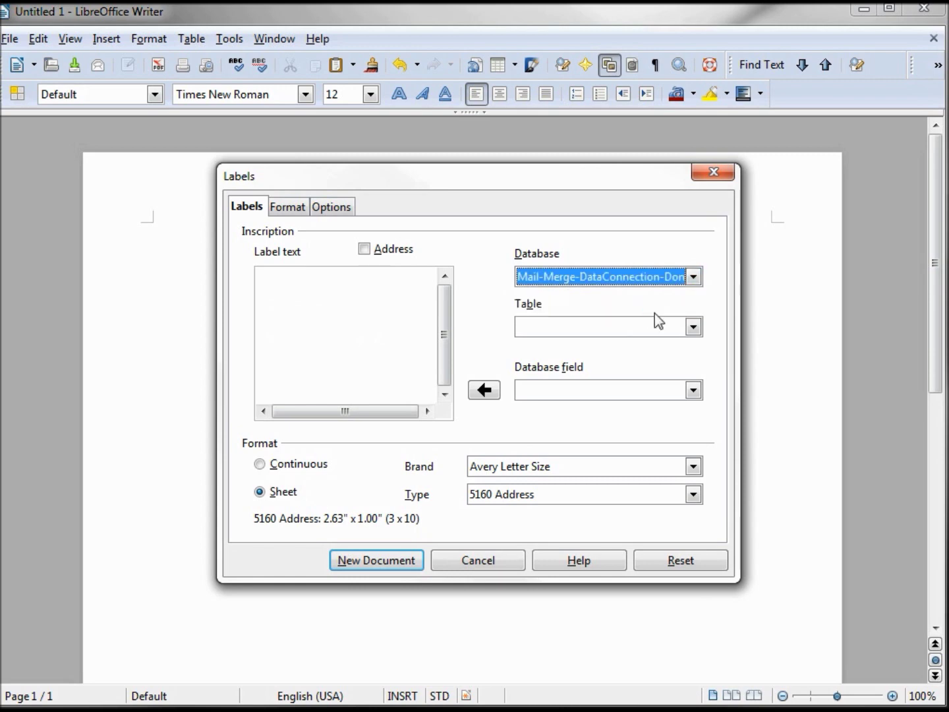
click(697, 327)
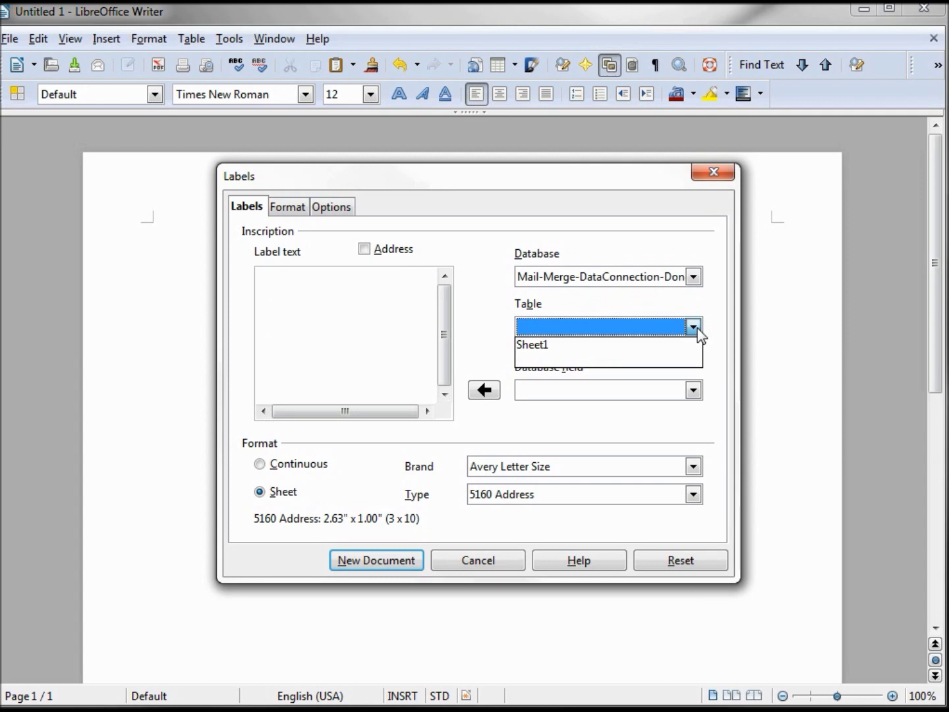
click(543, 345)
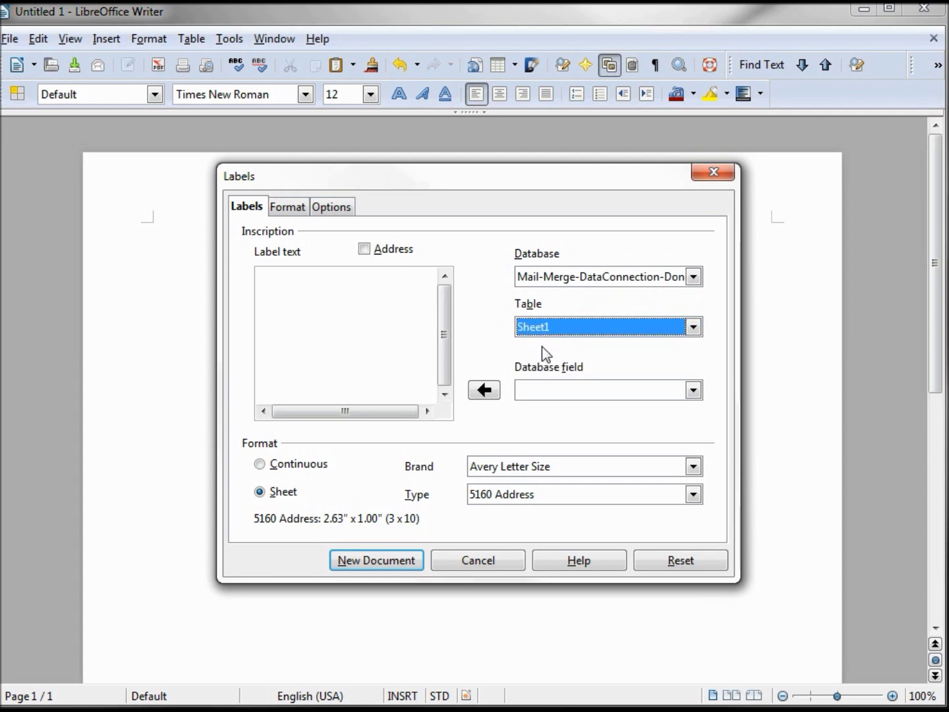
Insert the First Name and Last Name fields into the label, then start a new line.
click(694, 392)
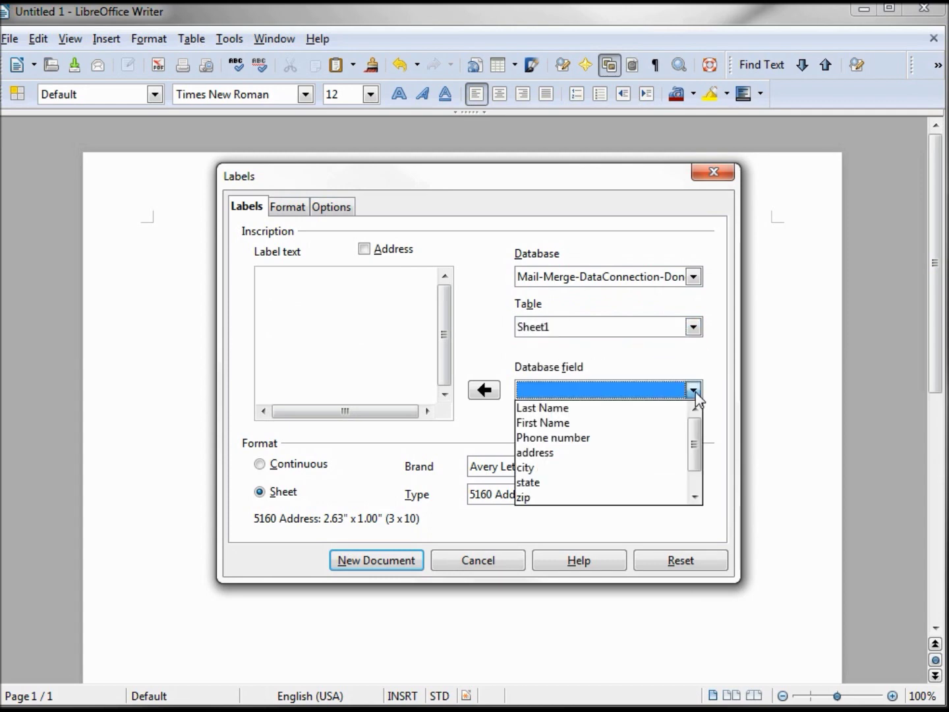
click(561, 425)
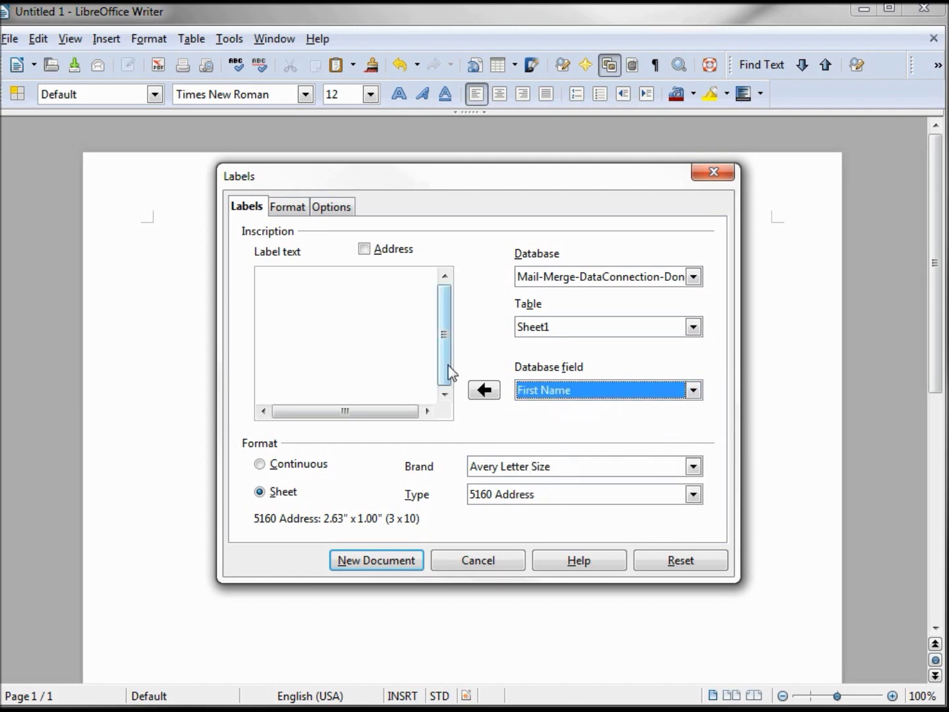
click(481, 395)
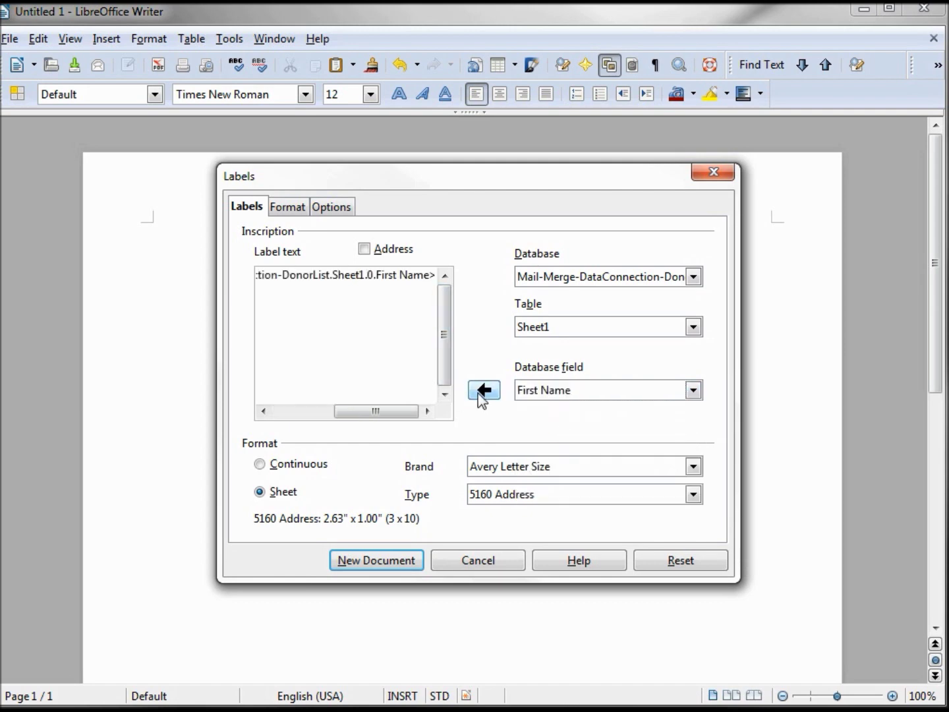
click(693, 392)
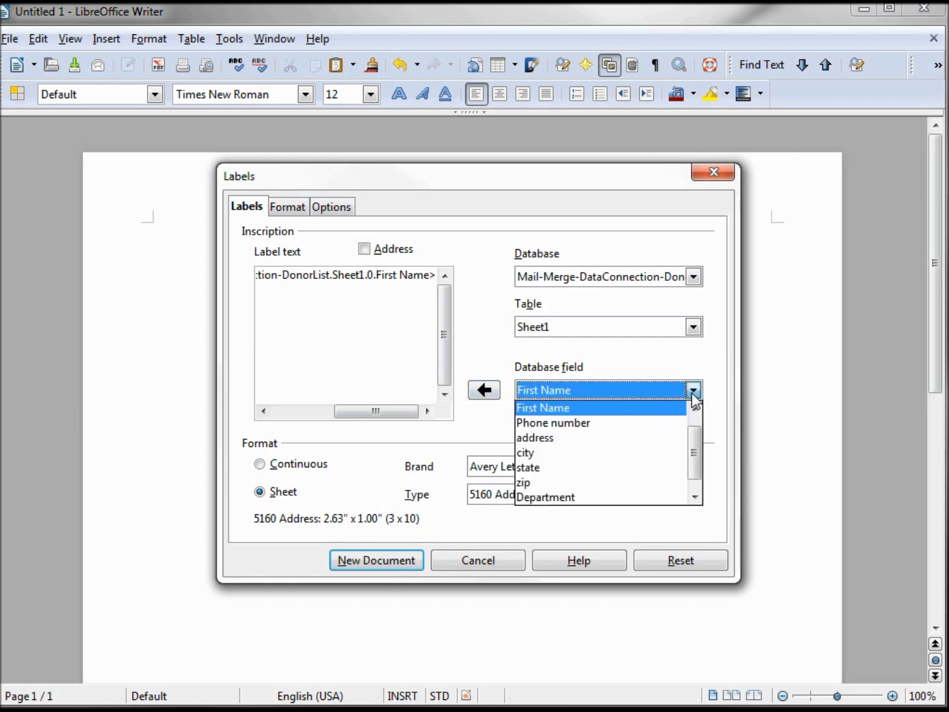
click(619, 410)
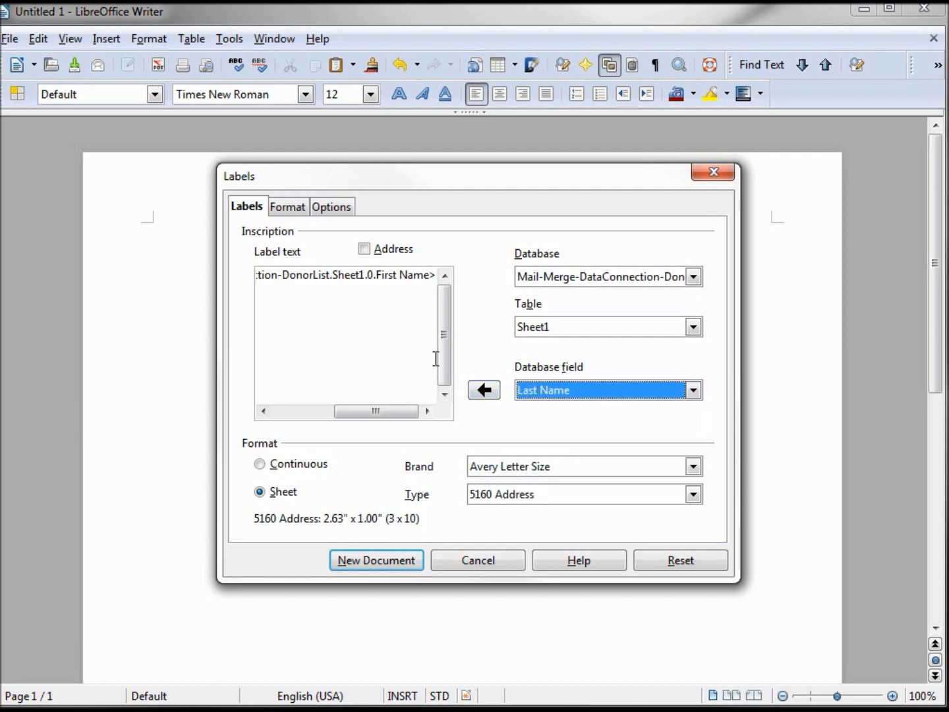
click(487, 392)
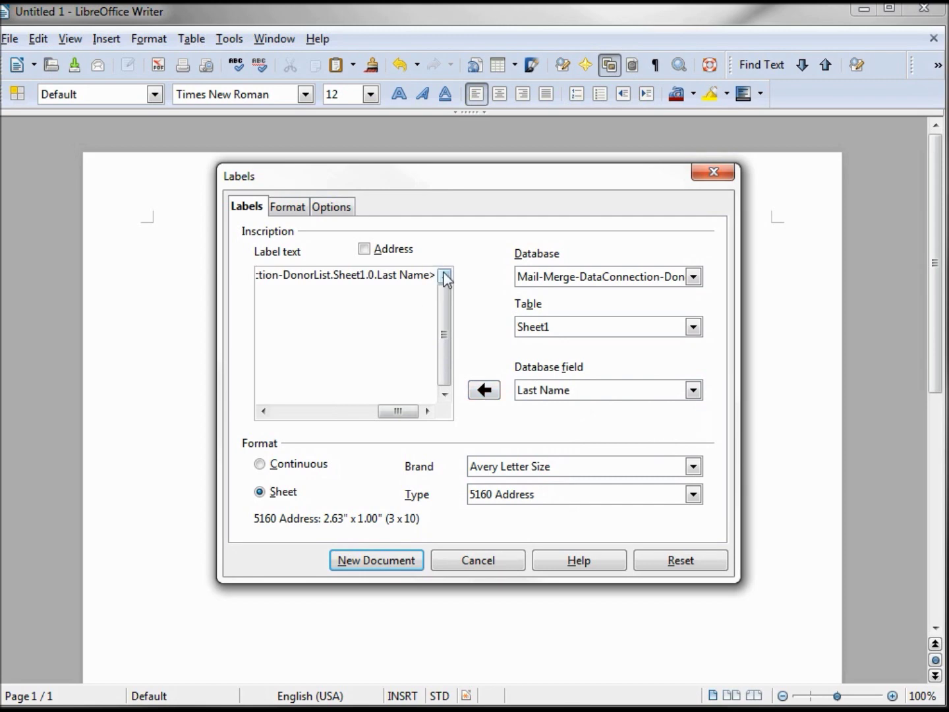
key(Return)
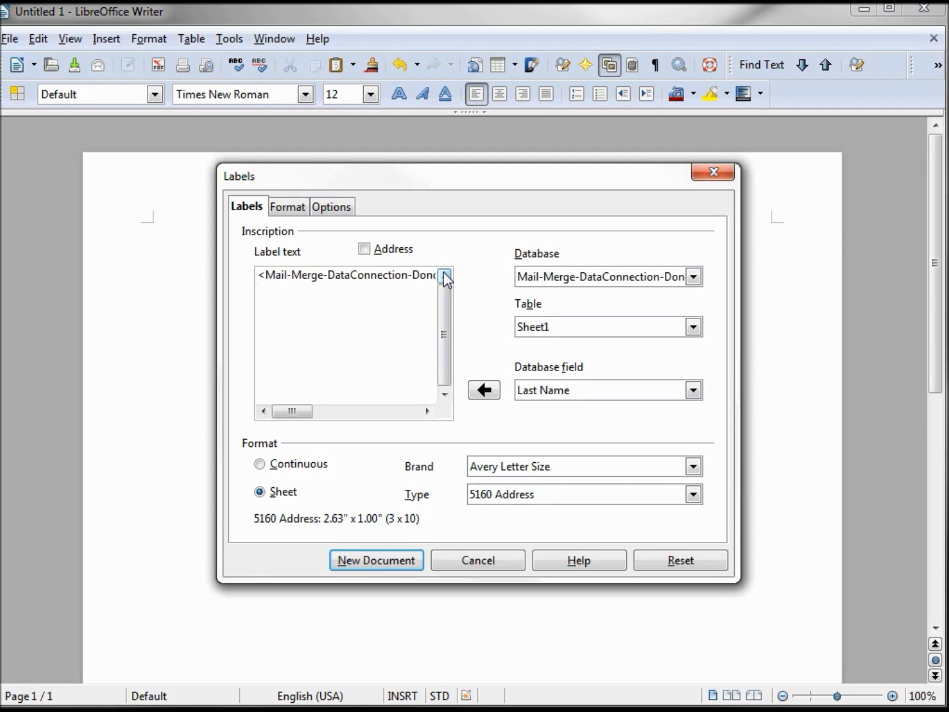
Insert the address field on the second line and start a third line.
click(699, 392)
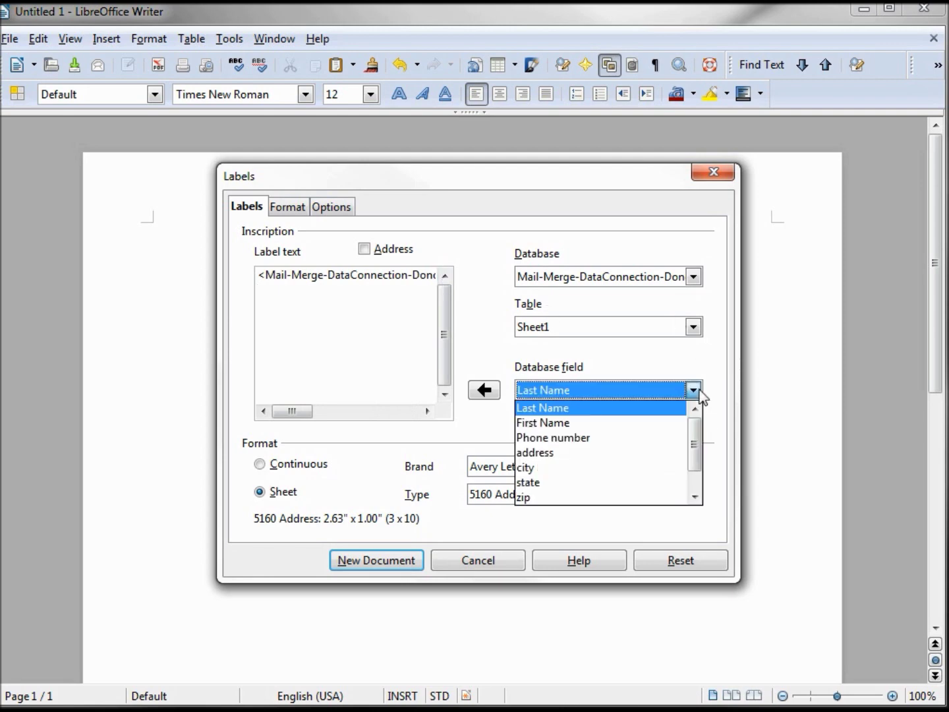
click(635, 461)
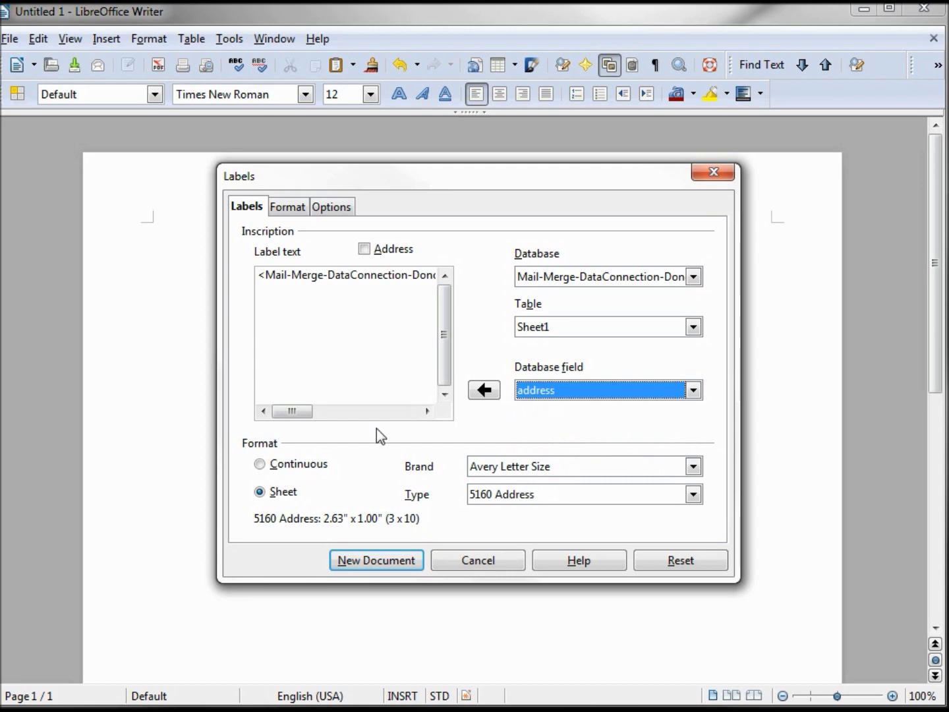
click(484, 390)
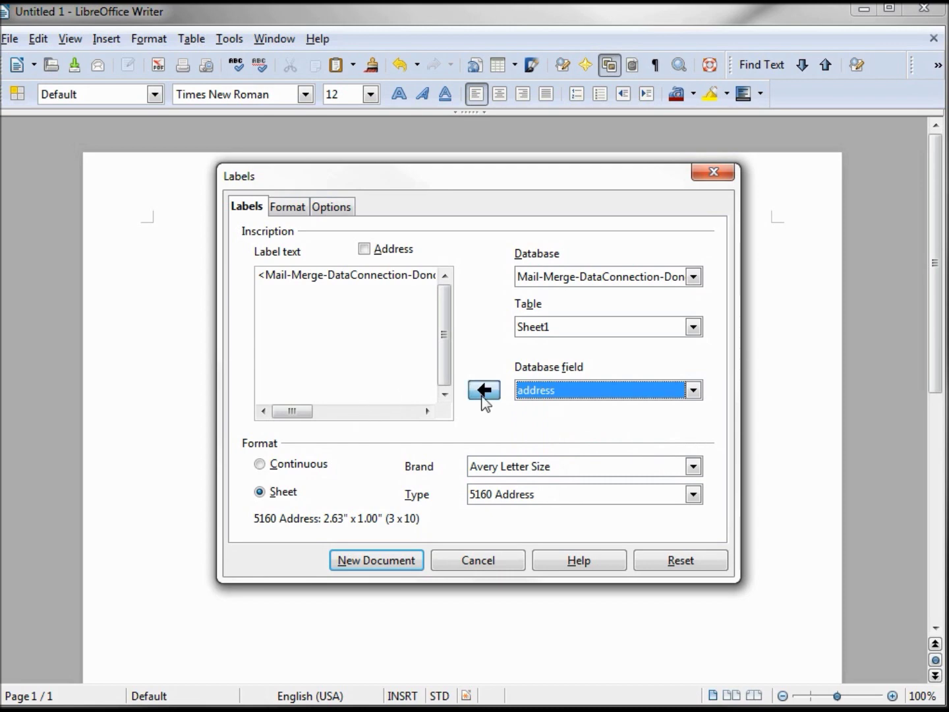
click(402, 288)
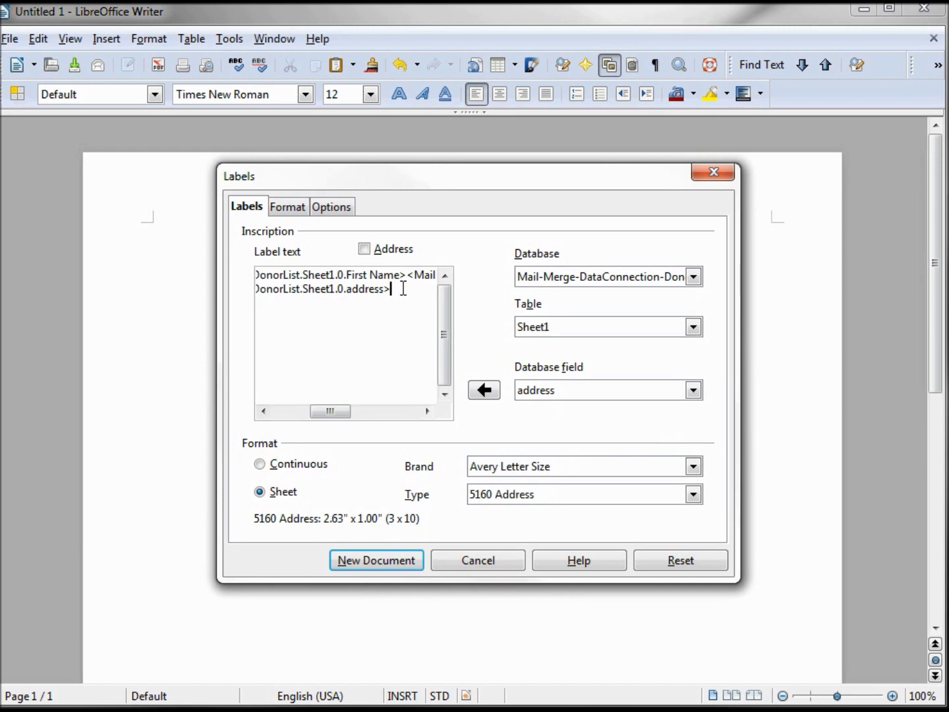
key(Return)
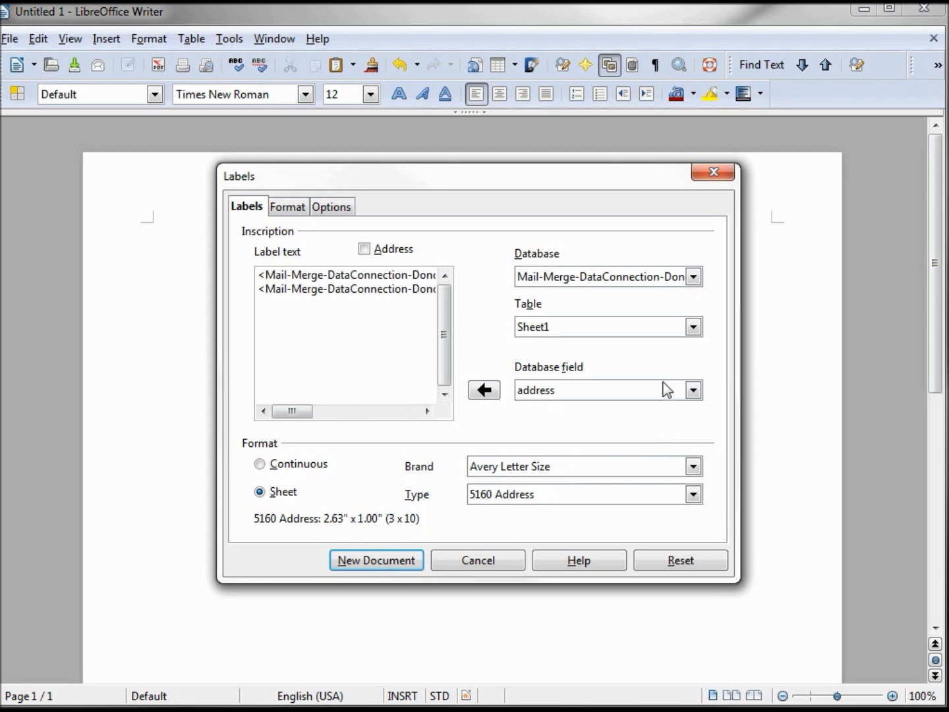
Add the city and state fields to the third label line.
click(692, 392)
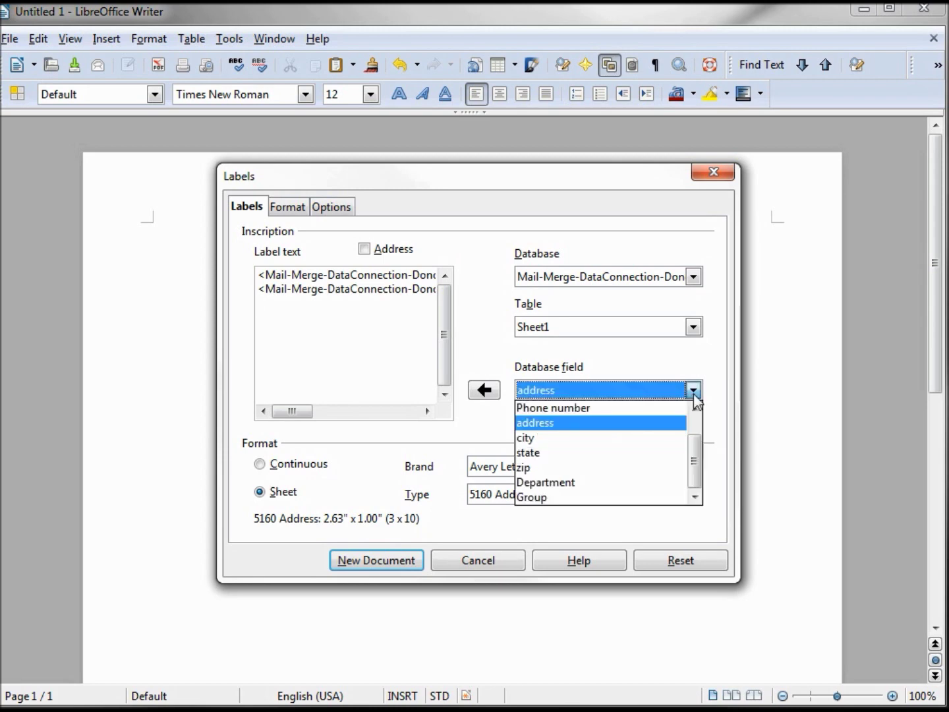
click(619, 440)
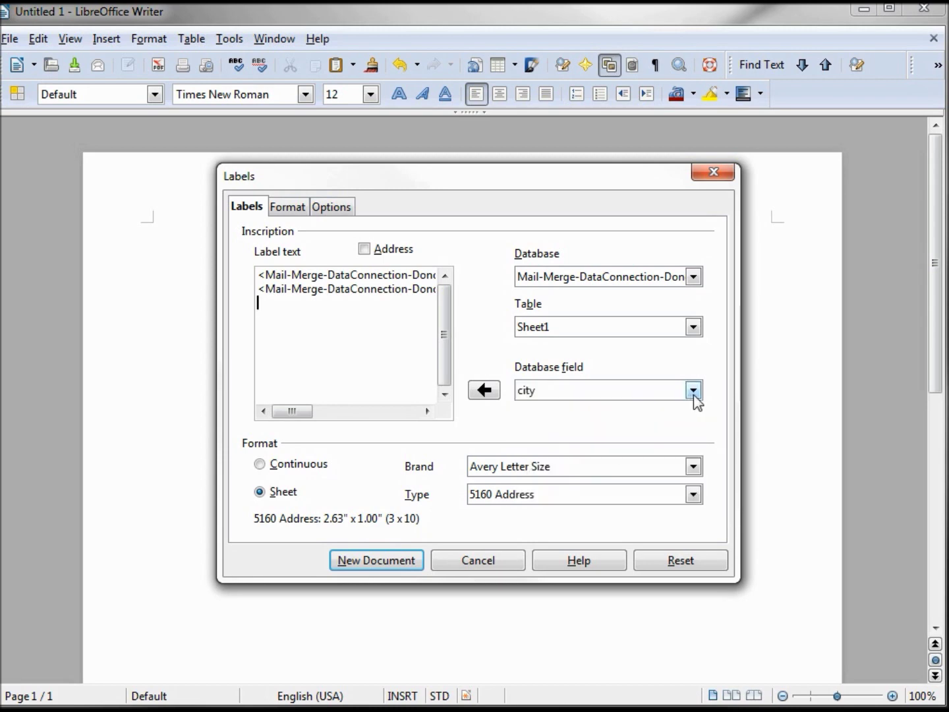
click(485, 390)
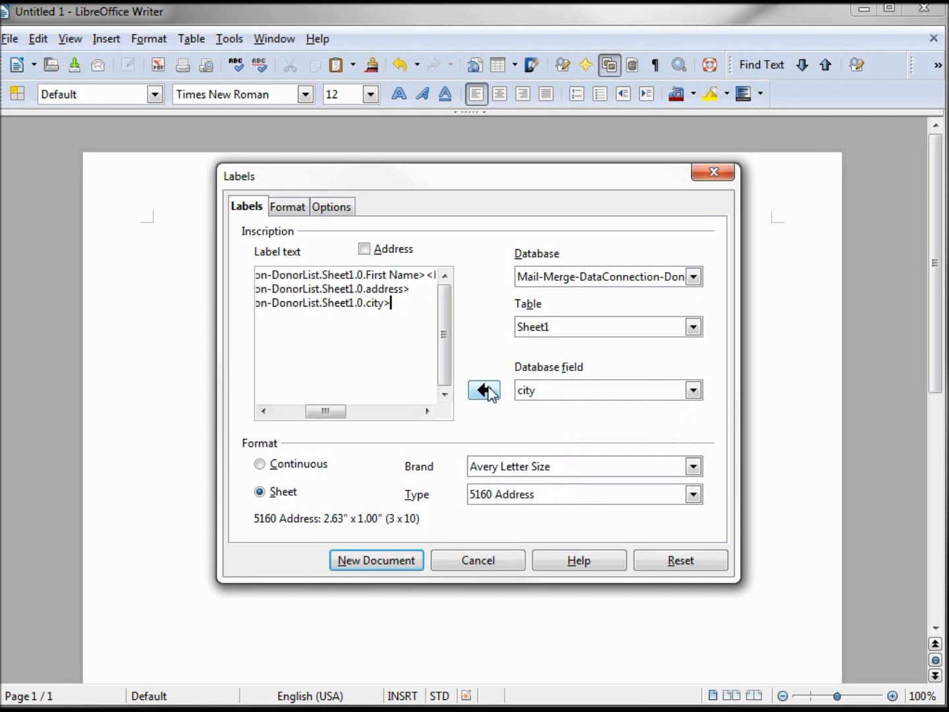
click(693, 390)
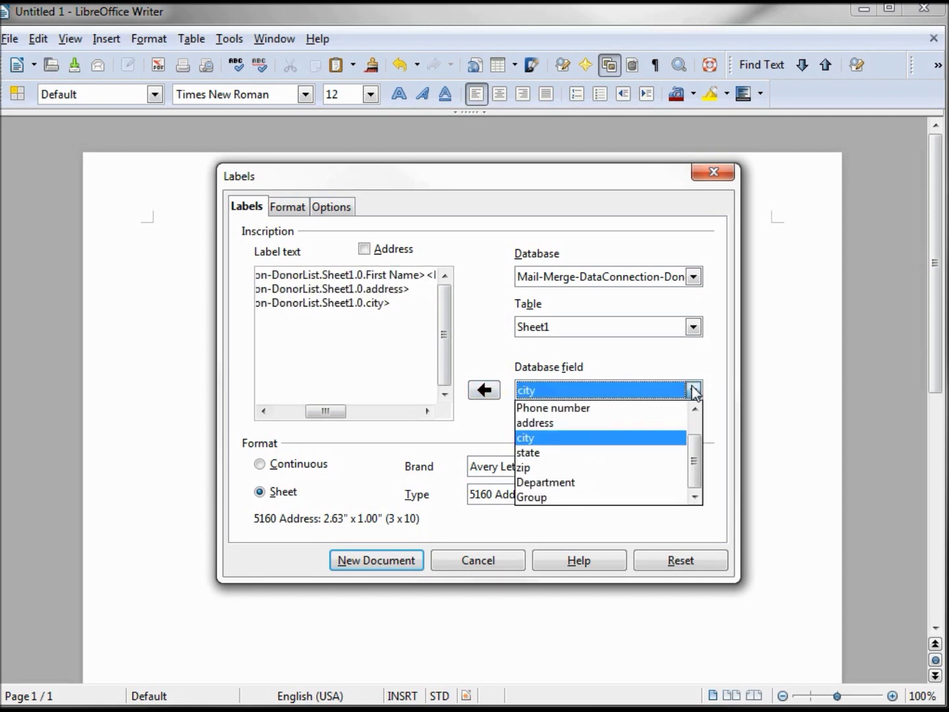
click(574, 454)
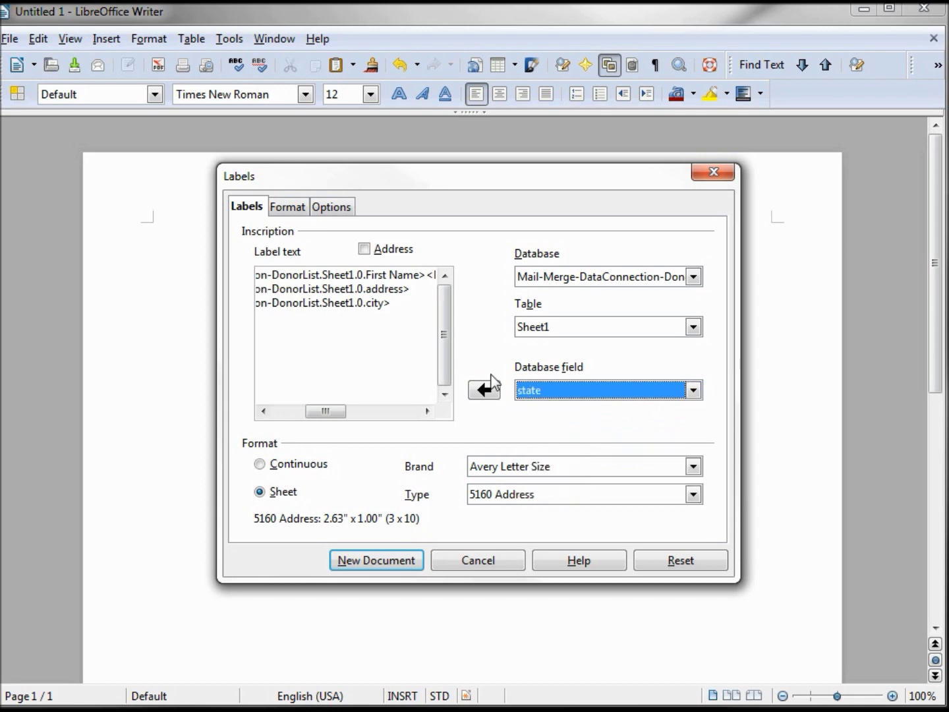
click(404, 304)
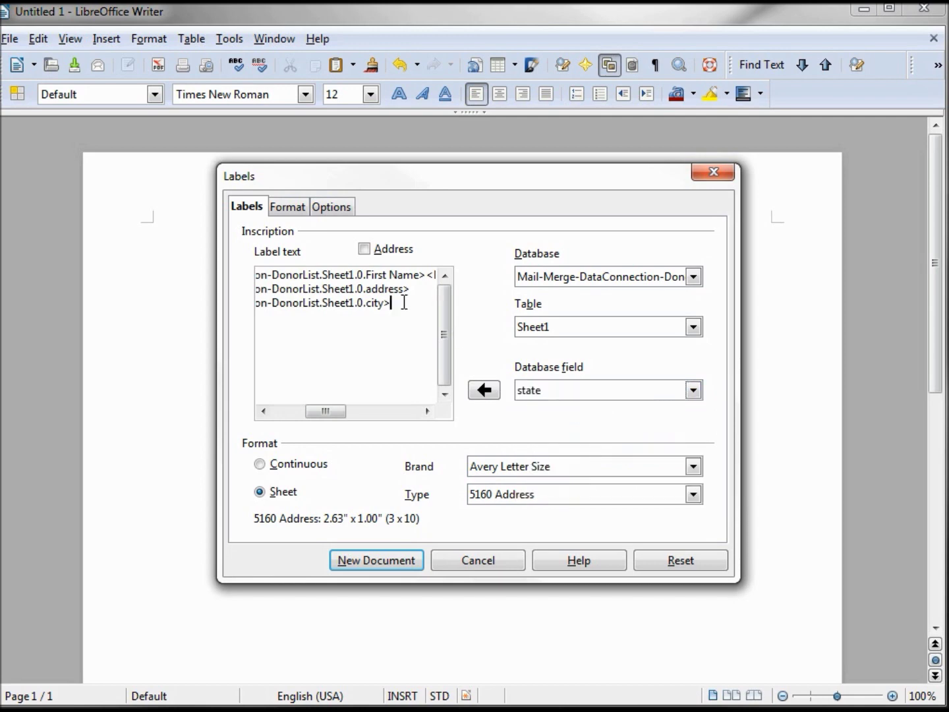
click(485, 395)
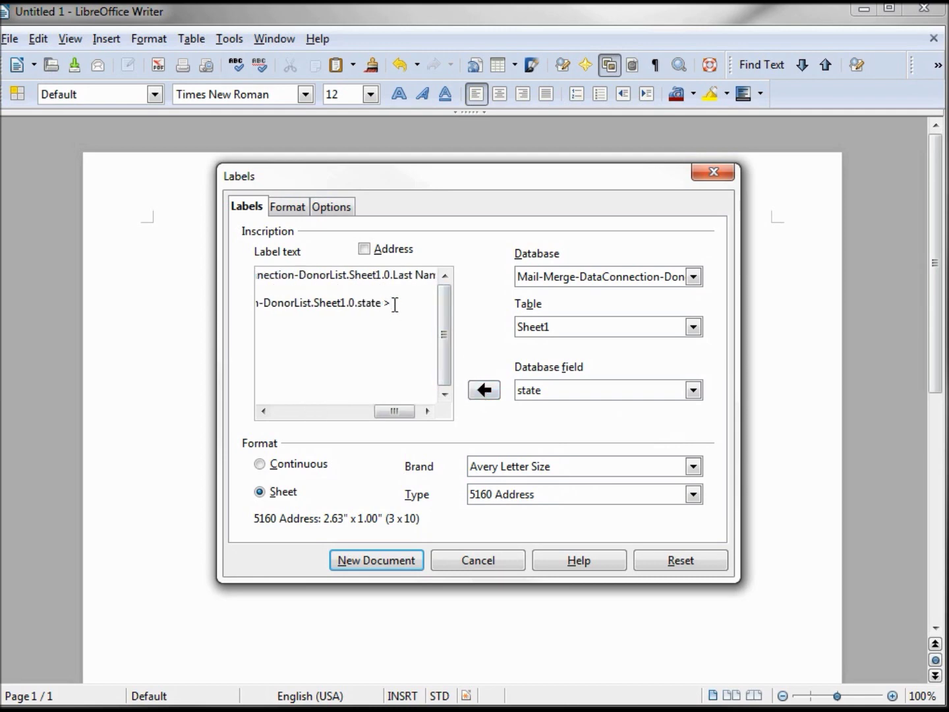
click(693, 389)
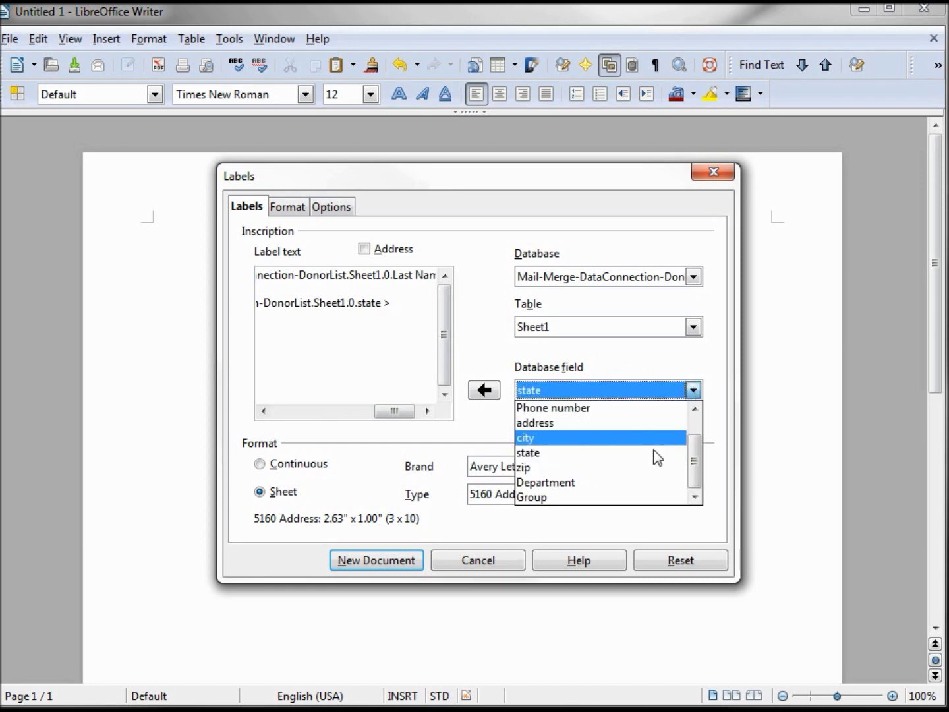
Insert the zip field after state and scroll the Label text box to check all lines.
click(645, 468)
click(495, 392)
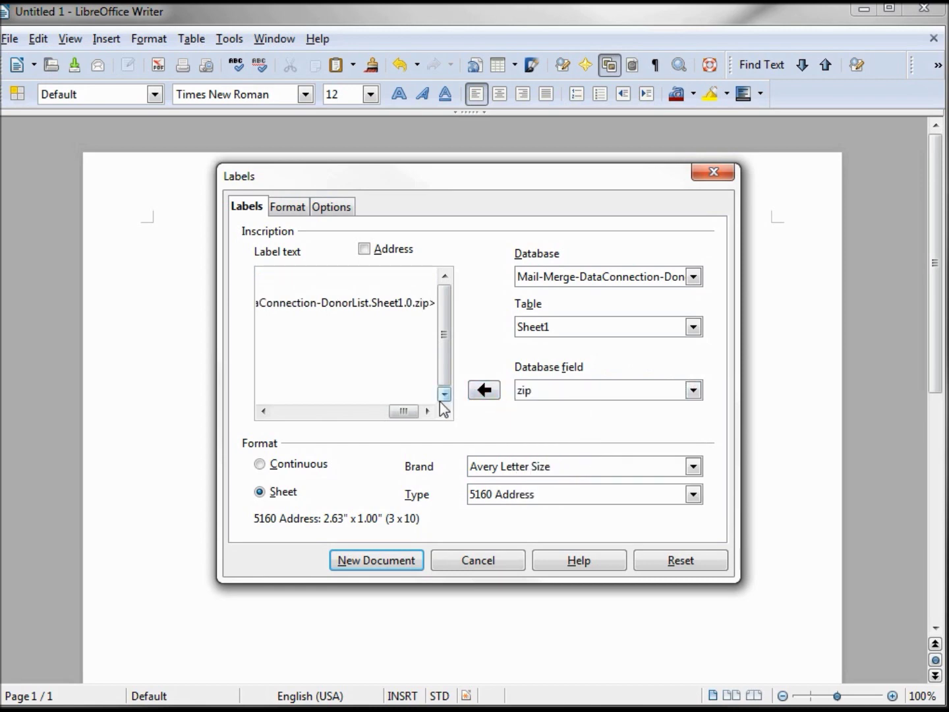
drag(403, 413, 239, 408)
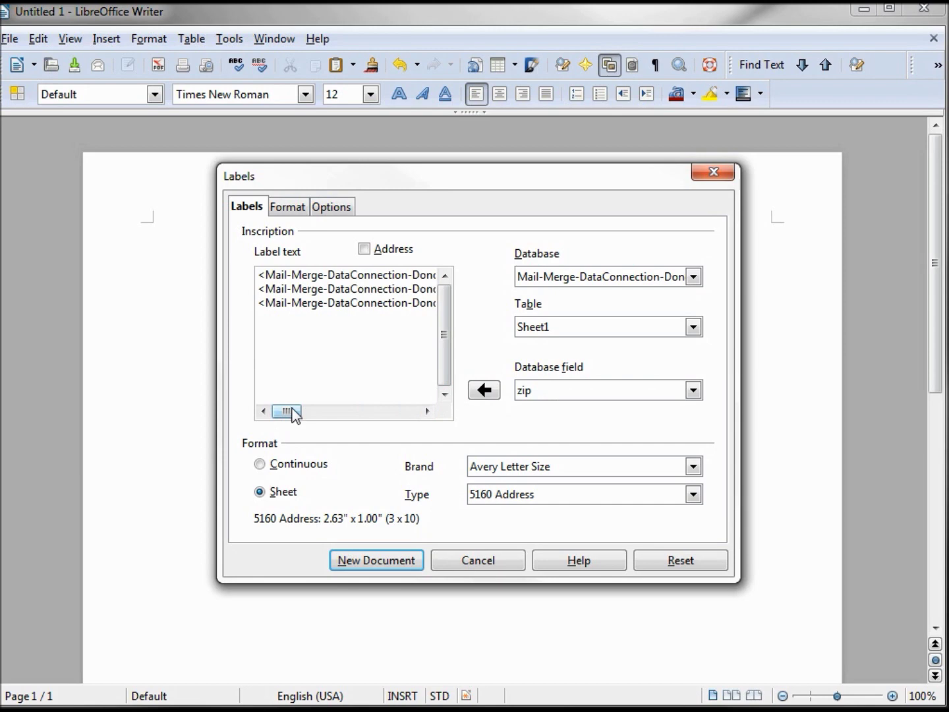
drag(294, 415, 323, 396)
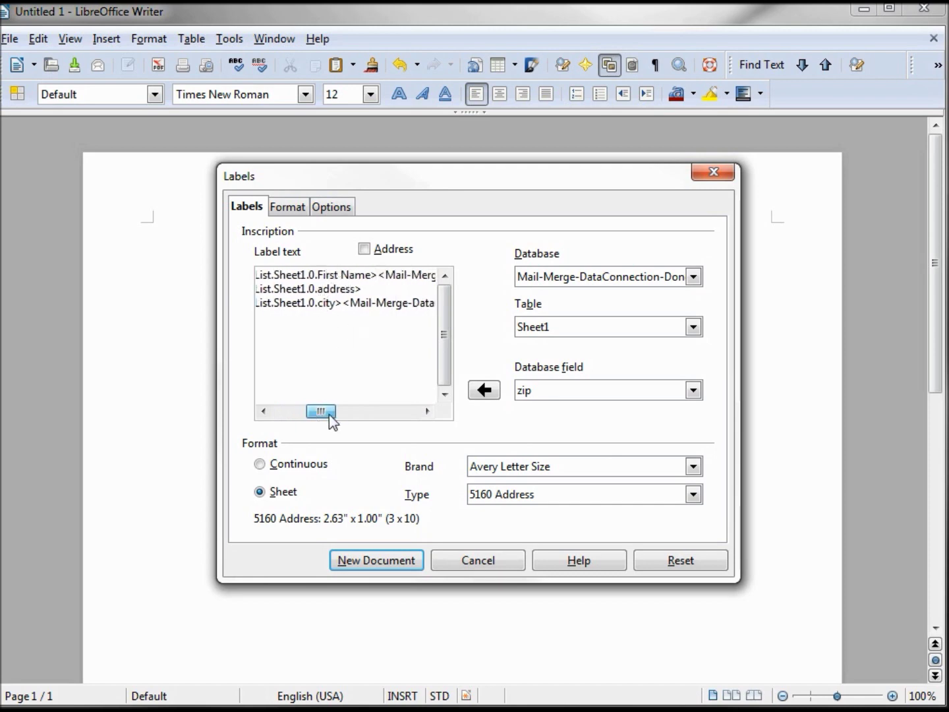
drag(330, 412, 374, 412)
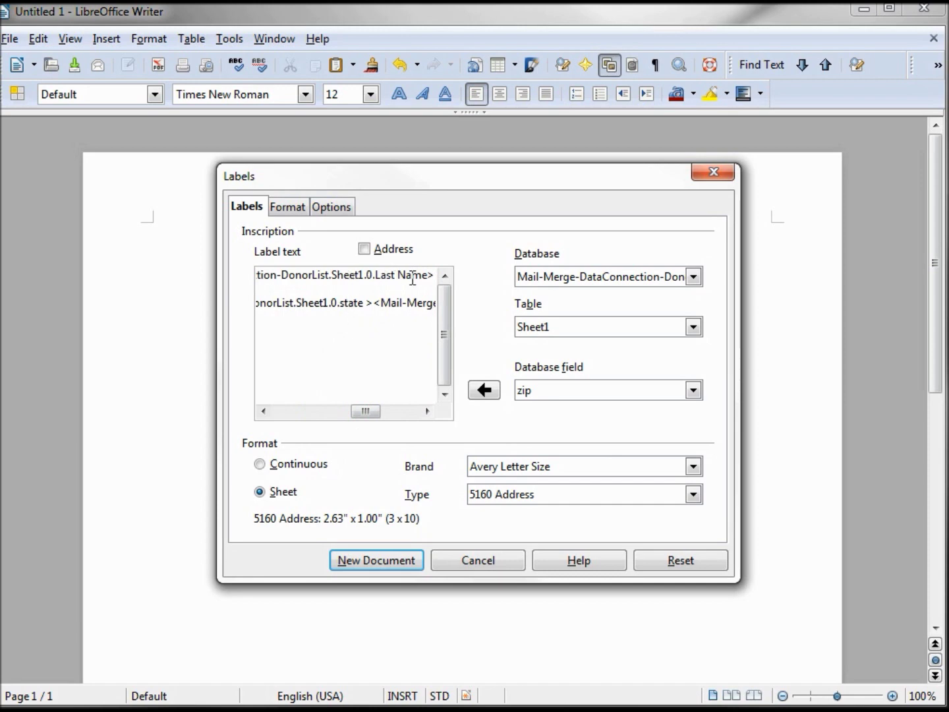
drag(367, 407, 262, 418)
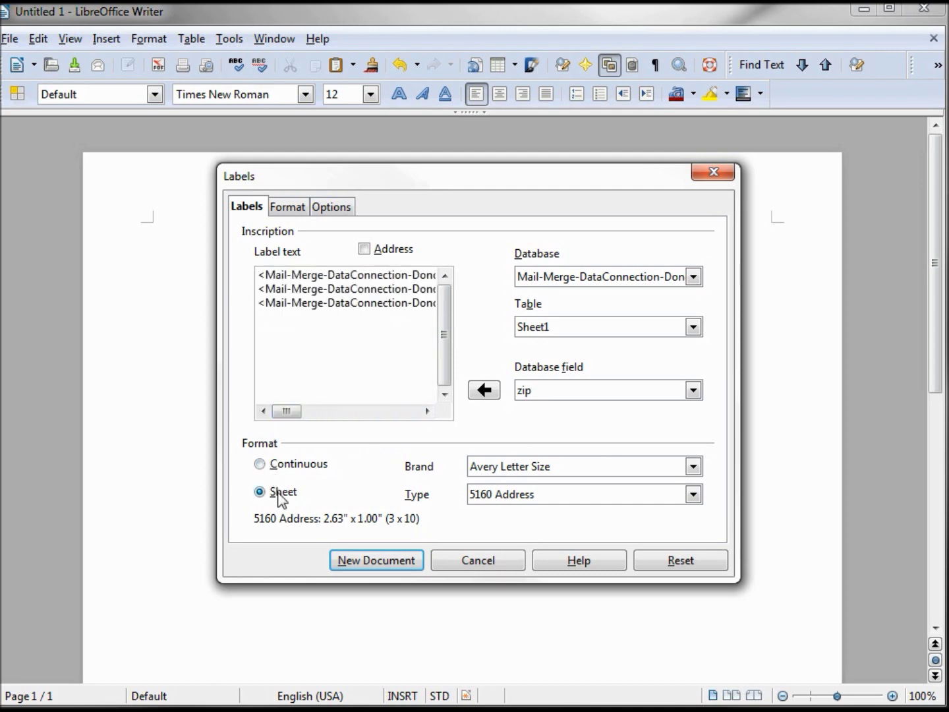
Generate the 5160 label sheet as maximized Untitled 2, with name, address and city-state-zip fields on each label.
click(368, 560)
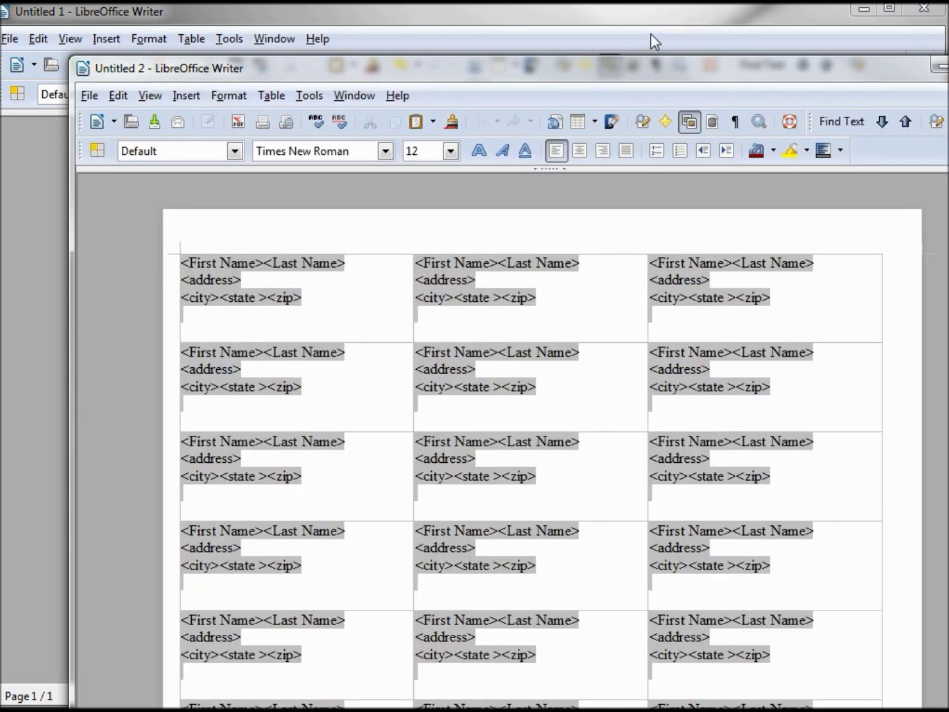
drag(653, 71, 584, 15)
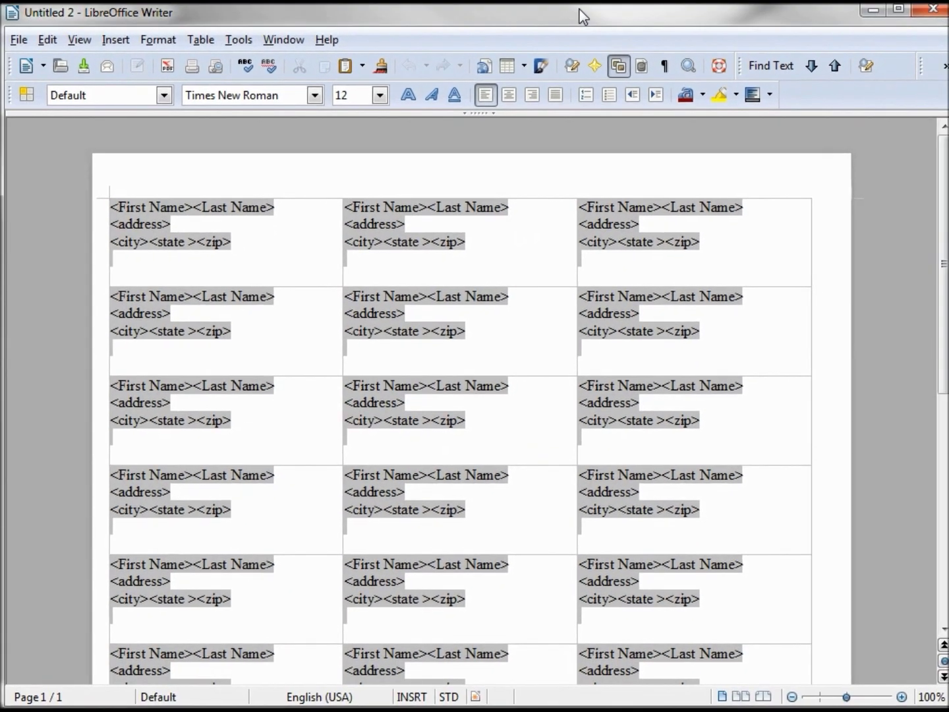
drag(941, 192, 923, 519)
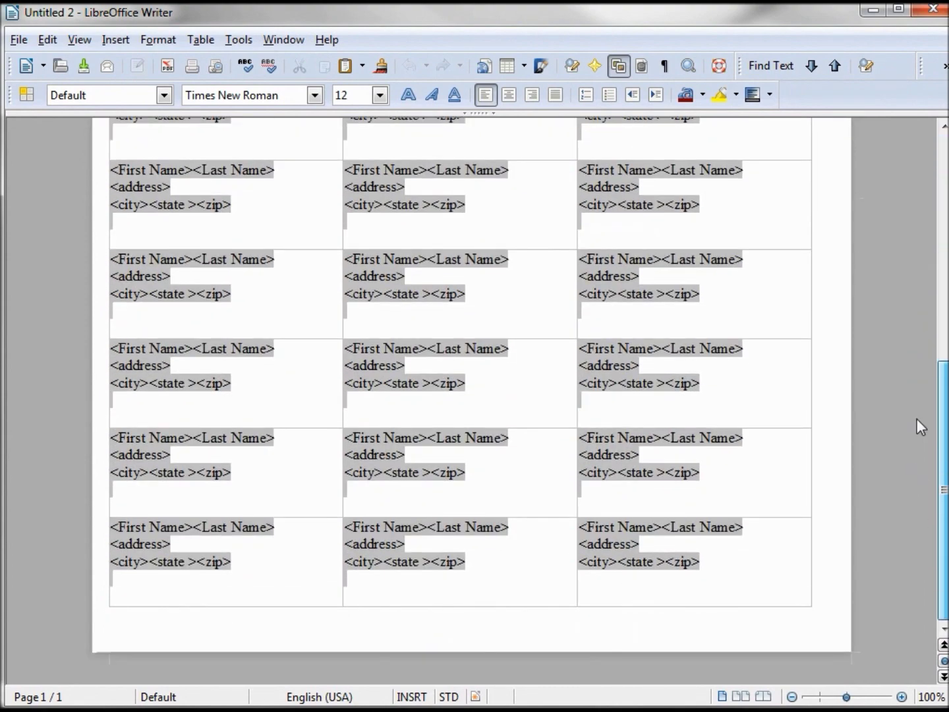
scroll(918, 478, up, 10)
scroll(917, 478, down, 10)
key(ctrl+Home)
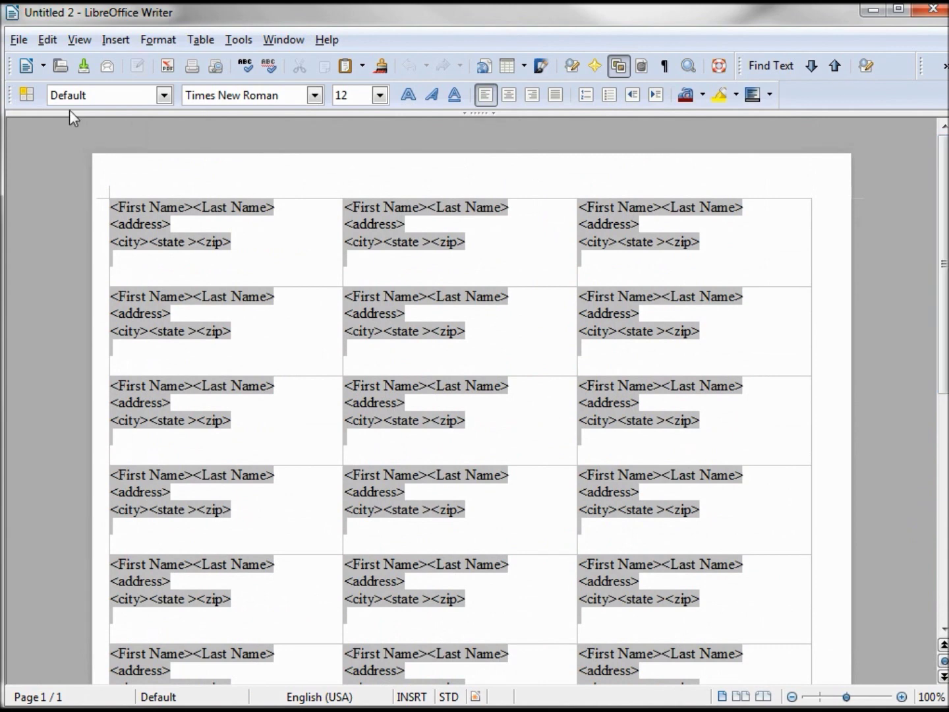
click(15, 40)
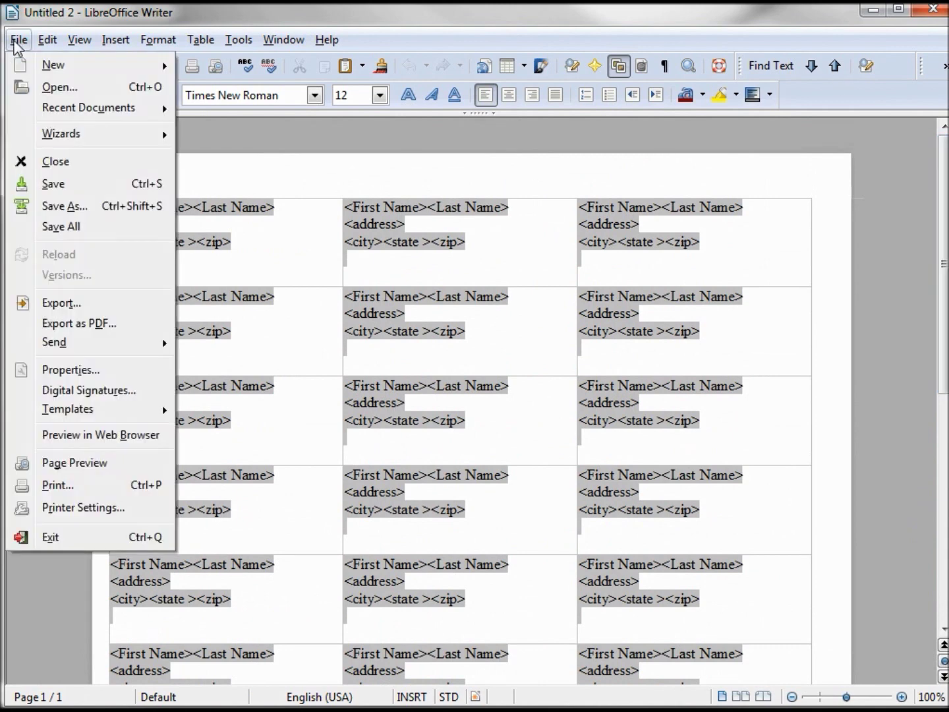
Print the labels as a form letter so Mail Merge lists Sheet1's 30 records.
click(86, 493)
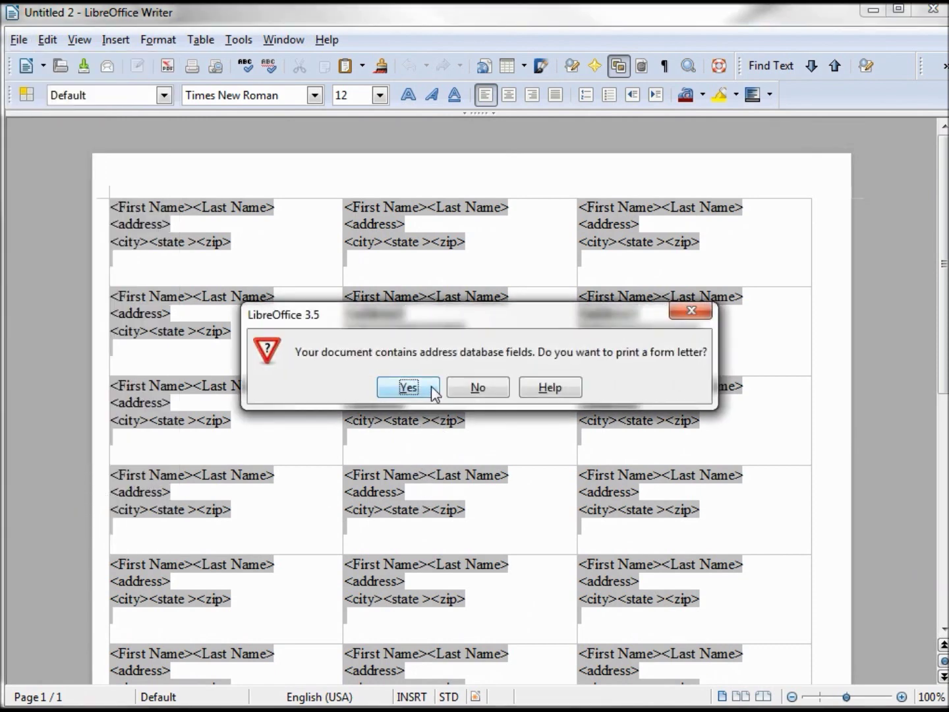
click(409, 389)
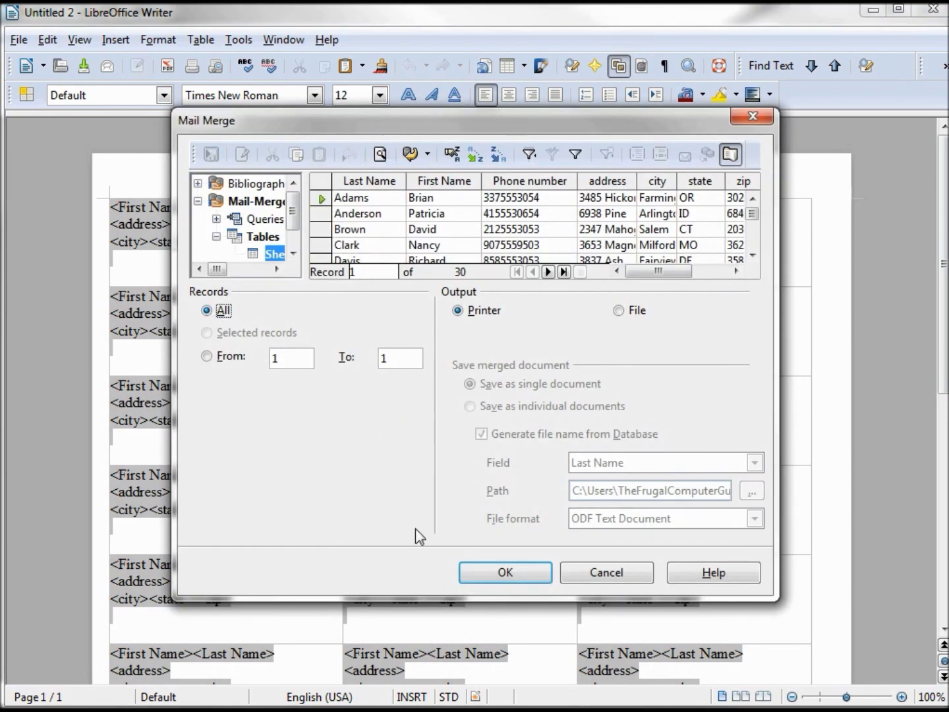
Merge all 30 records and send the labels to the PrimoPDF printer.
click(500, 571)
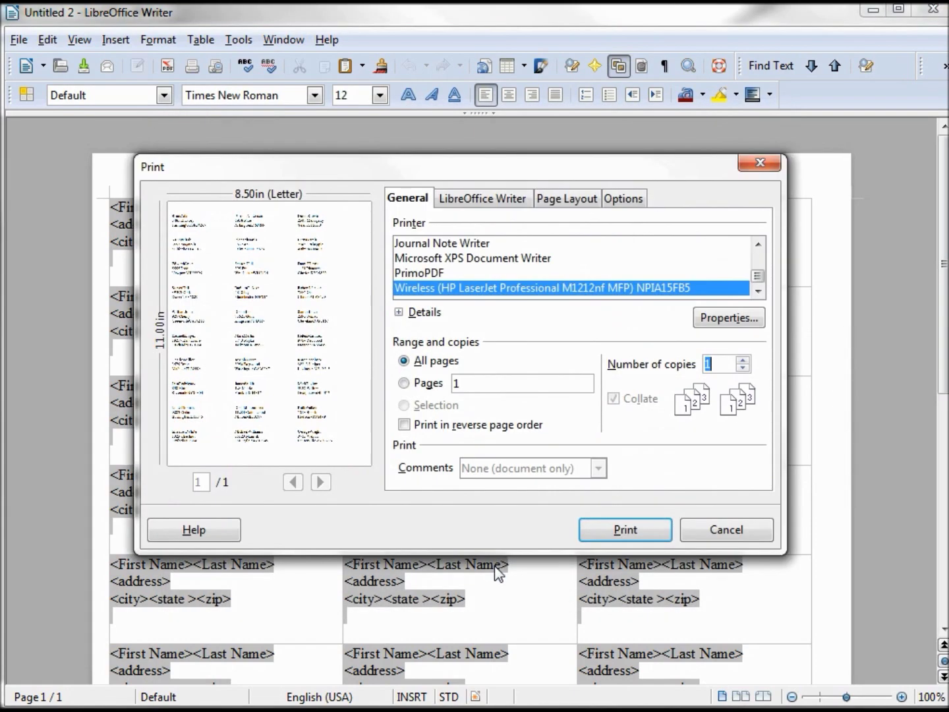
click(423, 272)
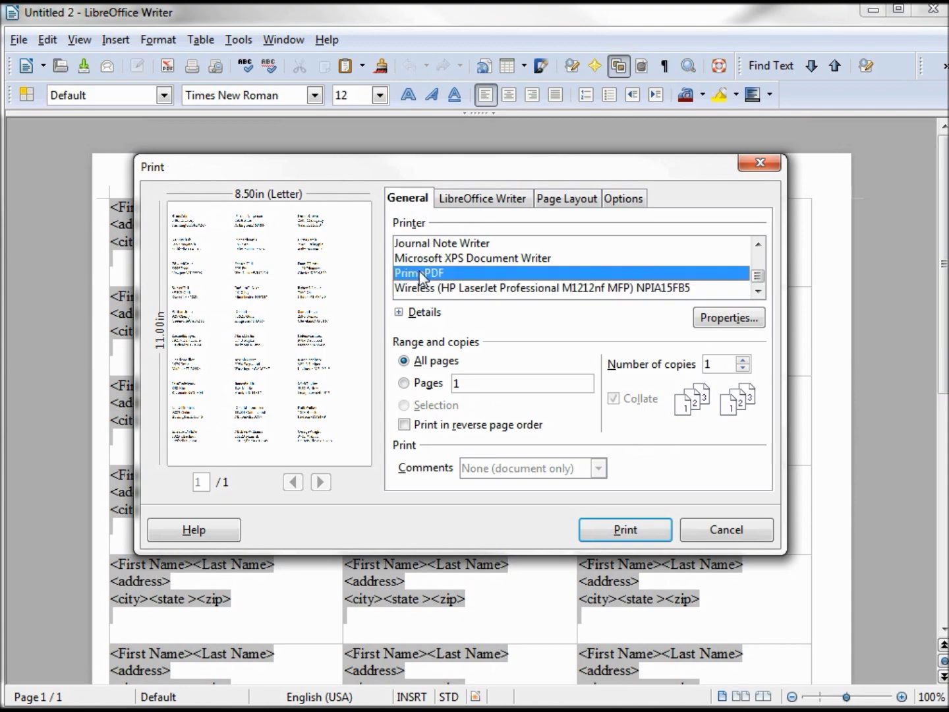
click(620, 531)
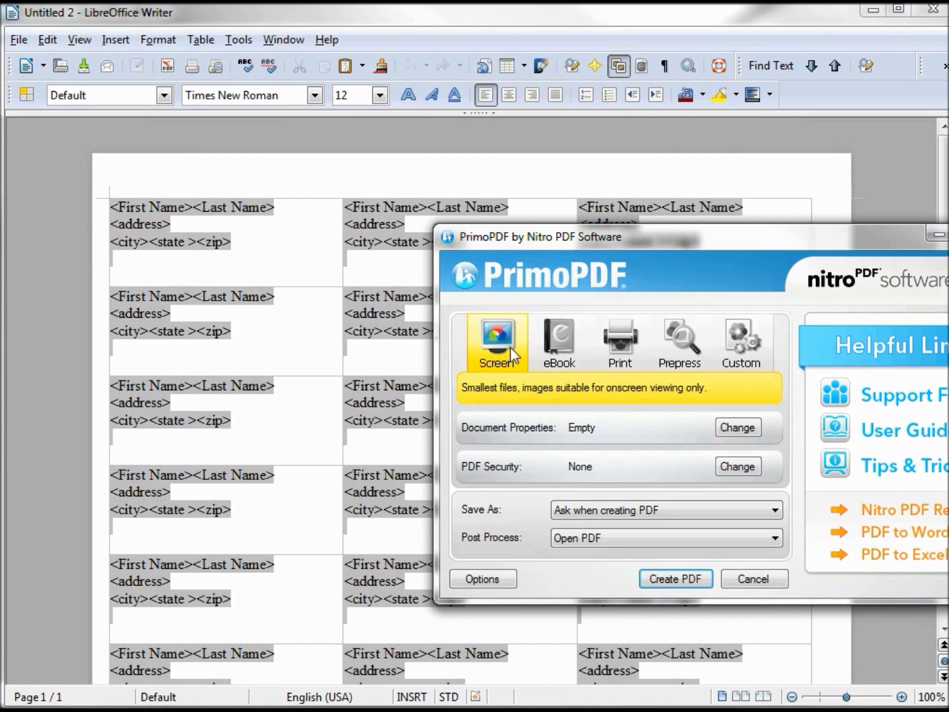
Create the PDF and save it on the Desktop as Donor-Labels.pdf.
click(689, 579)
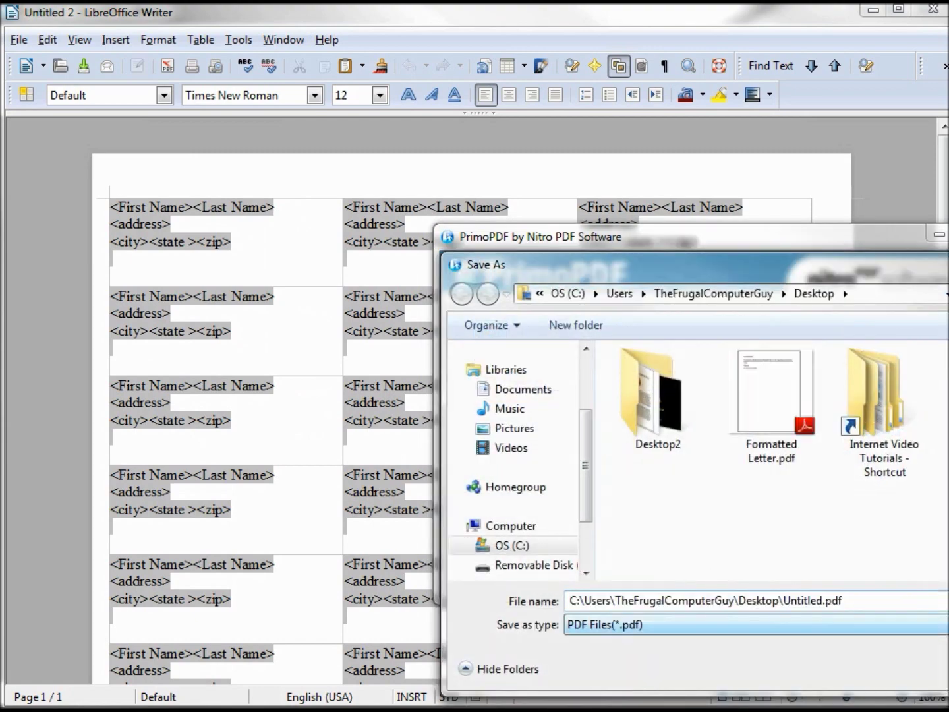
key(Delete)
key(Delete)
key(Delete)
key(Delete)
key(Delete)
key(Delete)
key(Delete)
key(Delete)
text(Donor-Labels)
key(Return)
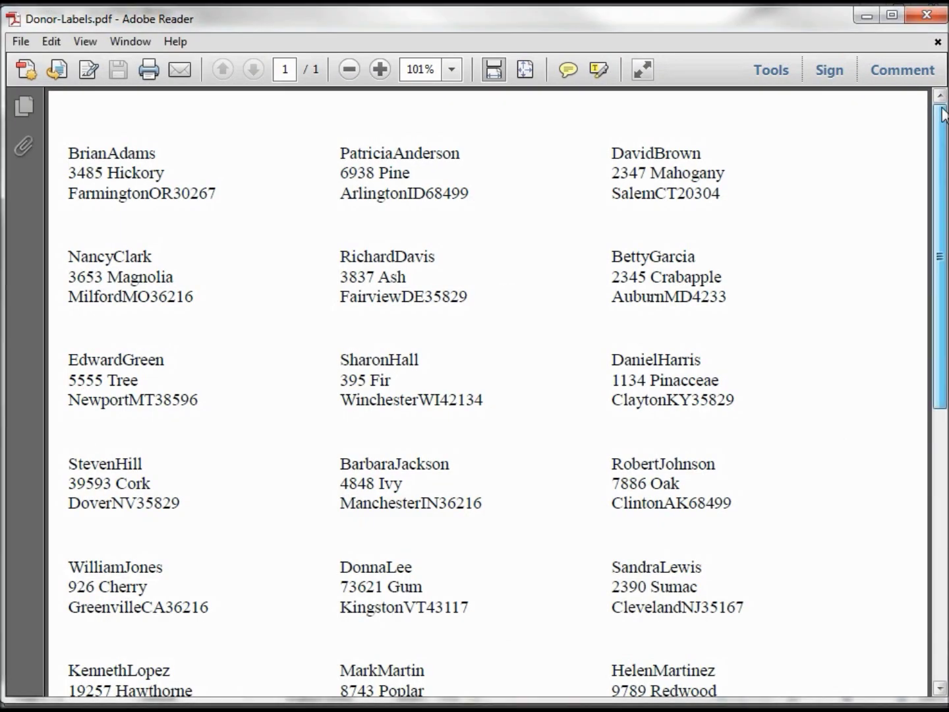
drag(943, 113, 943, 384)
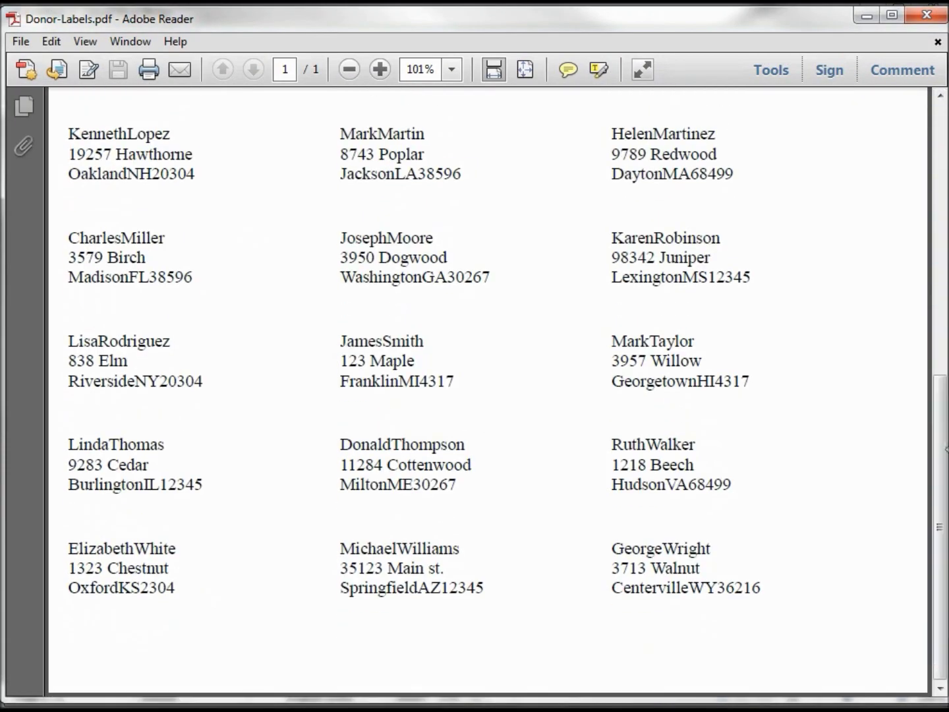
drag(945, 461, 944, 620)
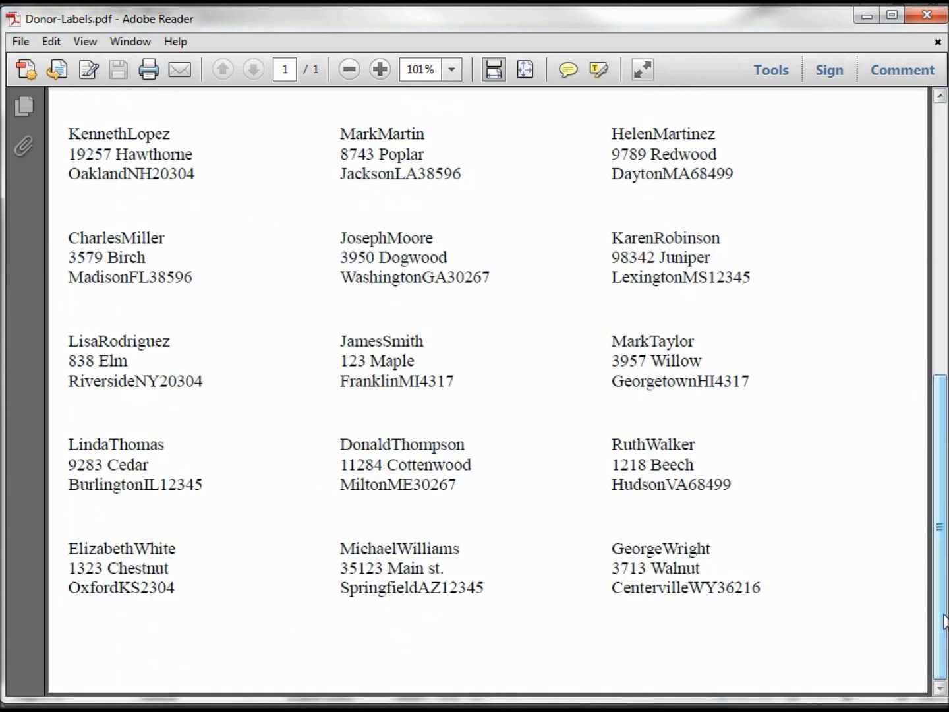